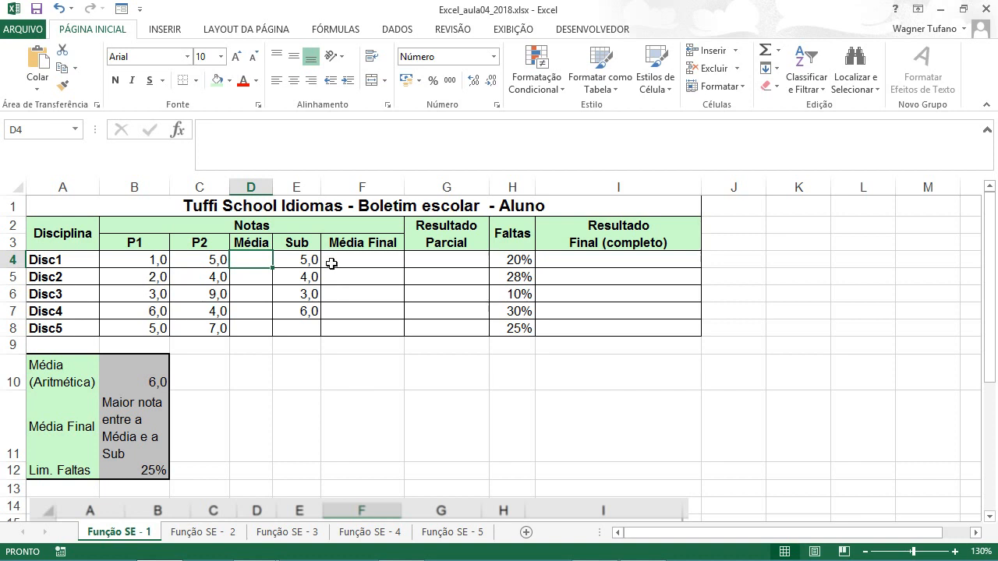
Append a colon and the student's name to the report card title in A1
click(294, 207)
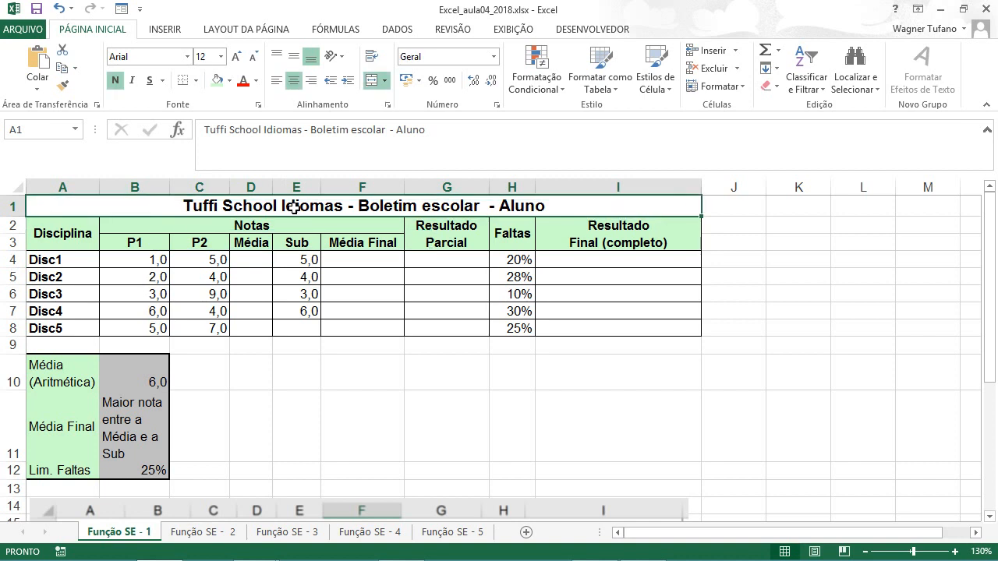
click(439, 130)
click(439, 129)
text(: )
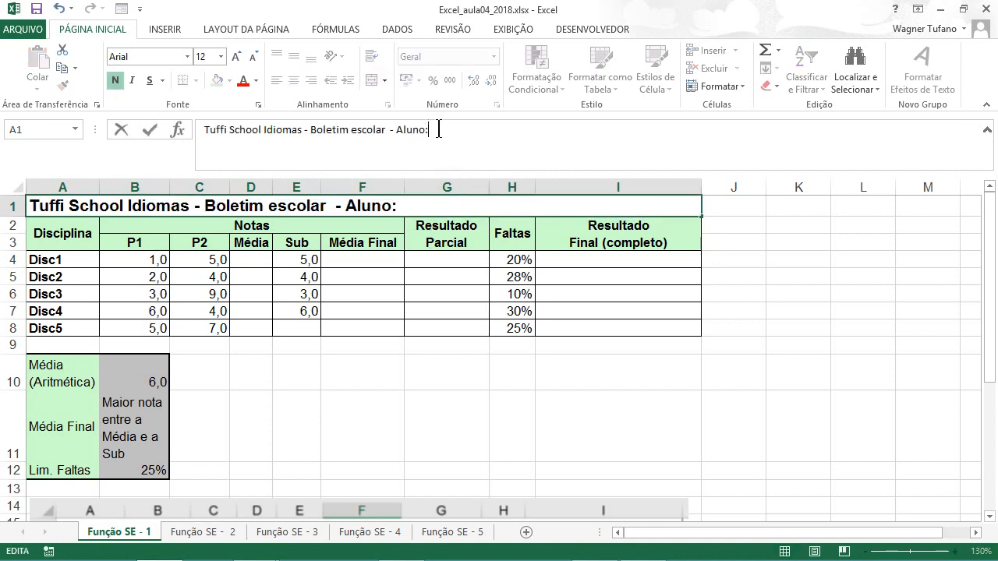
text(Pedro Henrique)
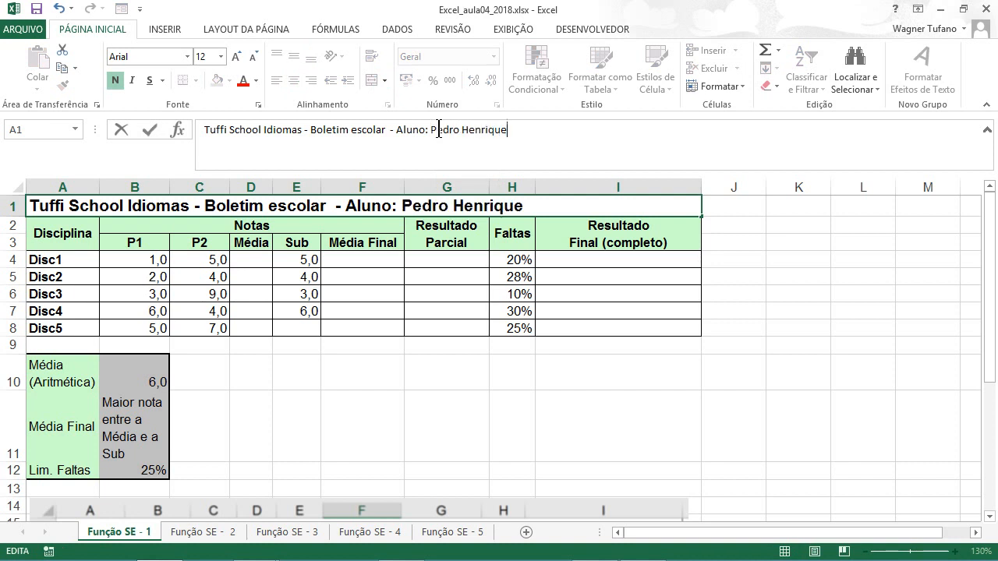
key(Return)
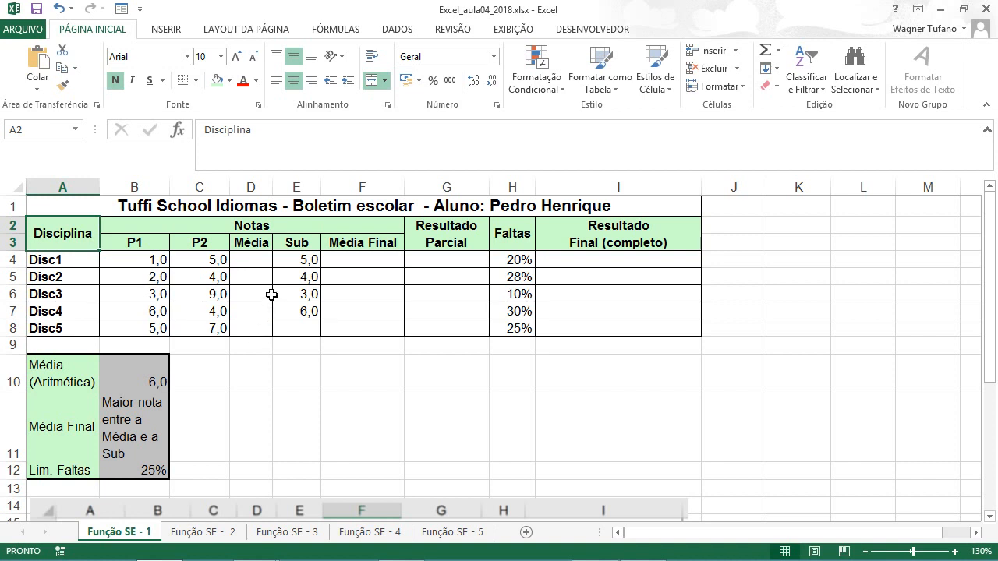
Calculate Disc1's Média in D4 with =MÉDIA(B4:C4) and copy the formula down through D8
click(252, 260)
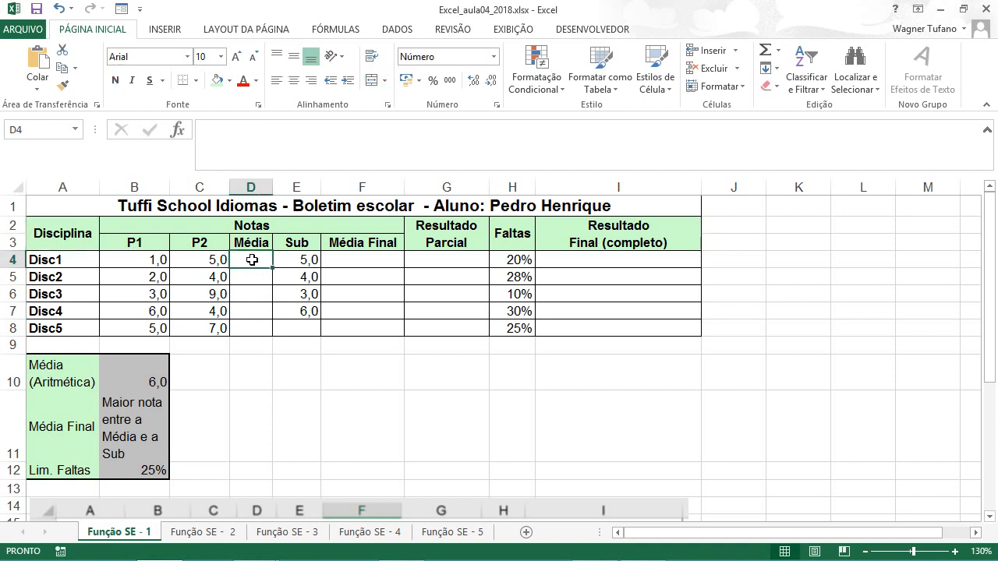
click(778, 52)
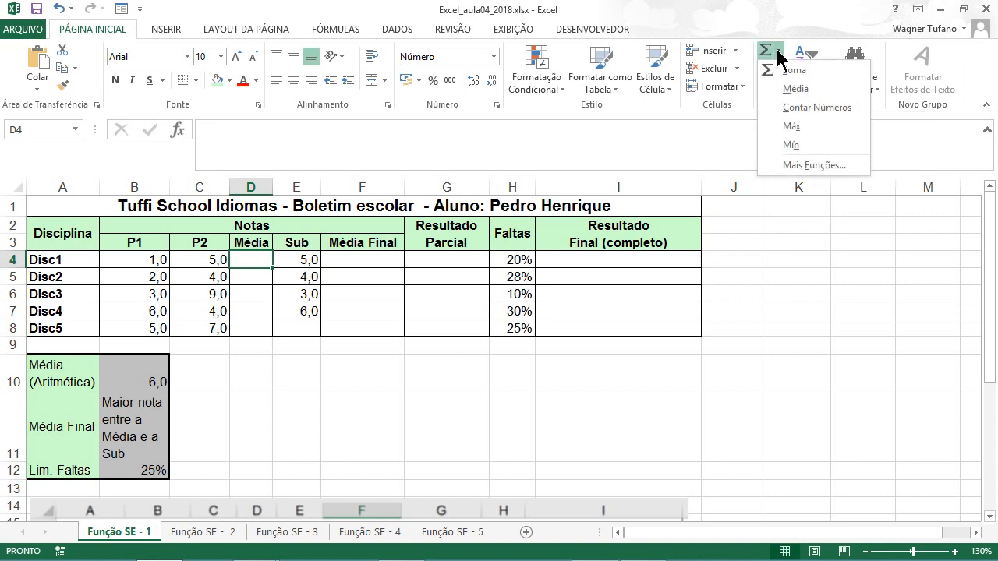
click(797, 90)
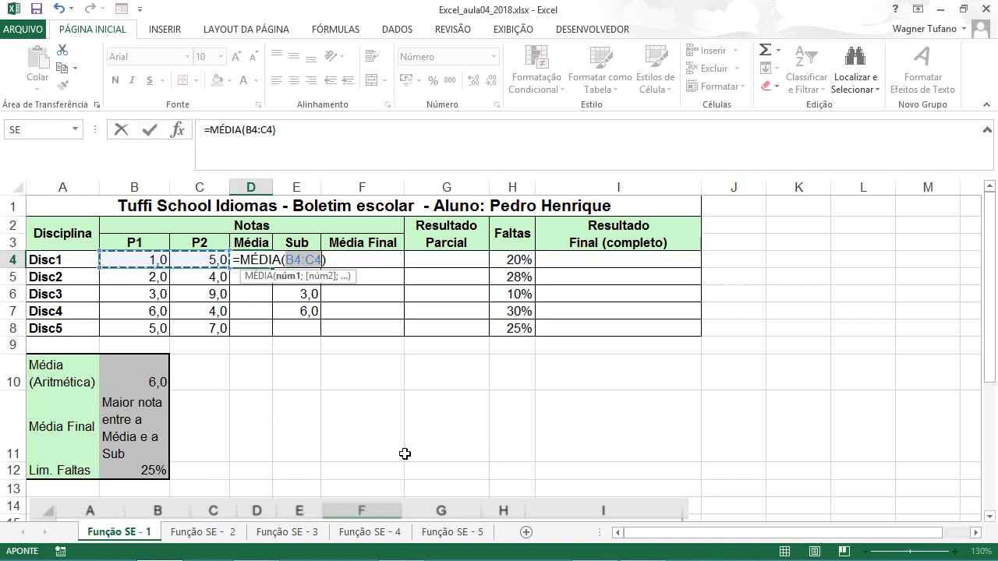
key(ctrl+Return)
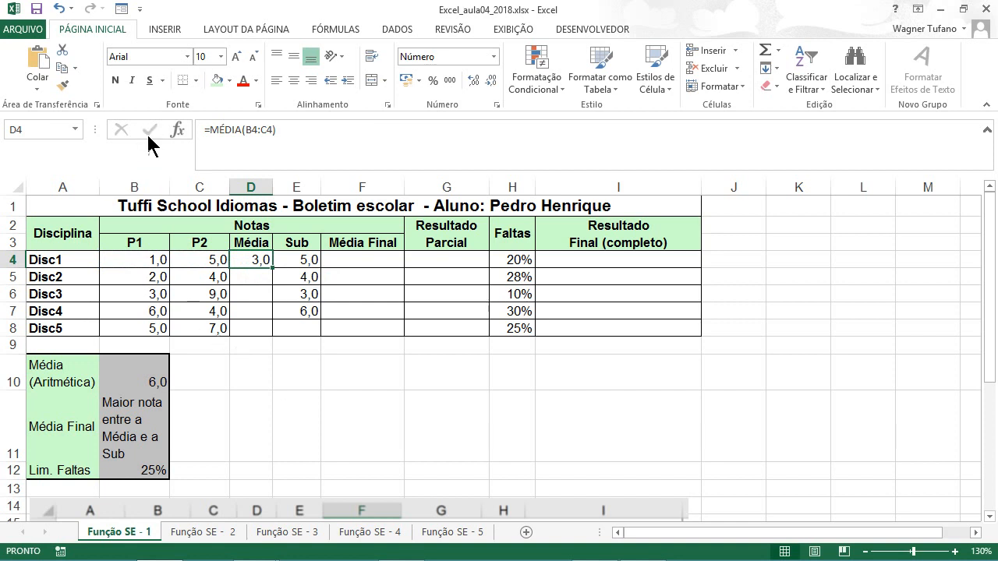
double_click(275, 267)
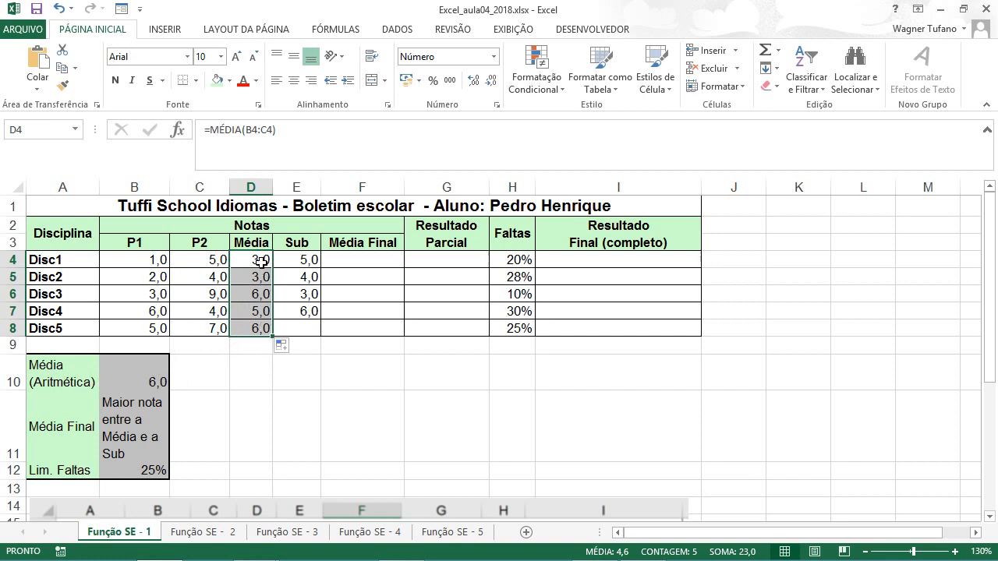
click(270, 371)
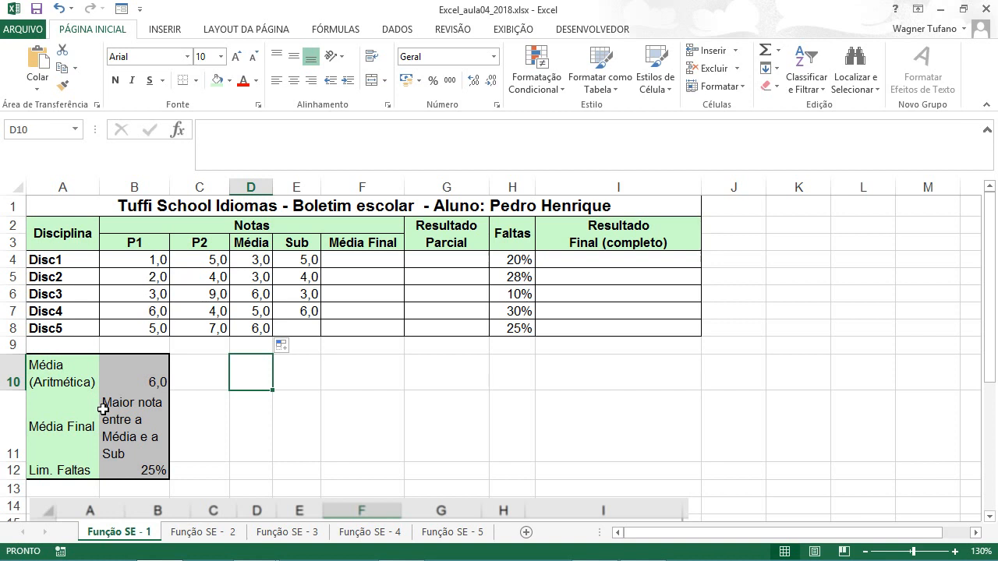
Calculate Disc1's Média Final in F4 with =MÁXIMO(D4:E4) and copy the formula down through F8
click(360, 258)
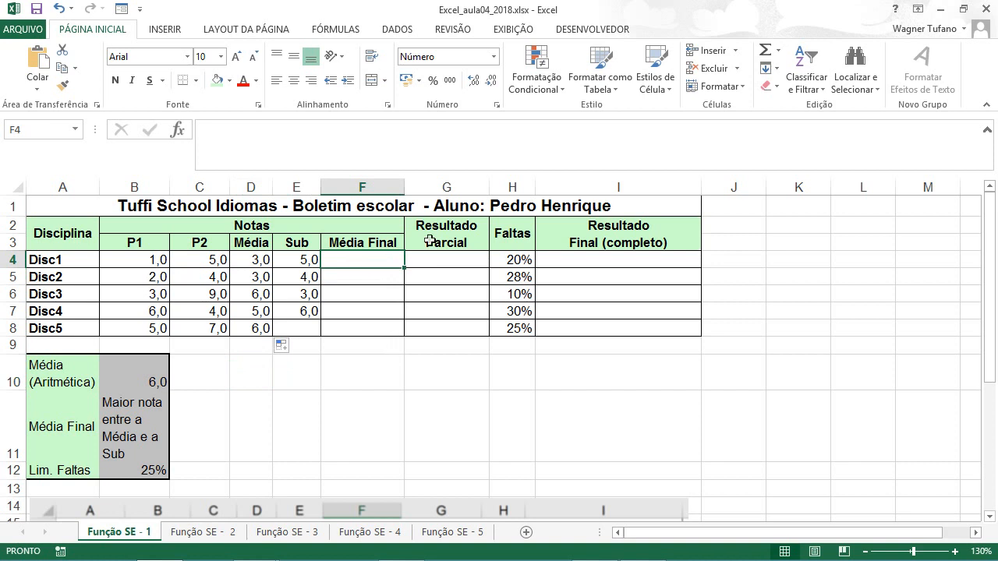
click(779, 50)
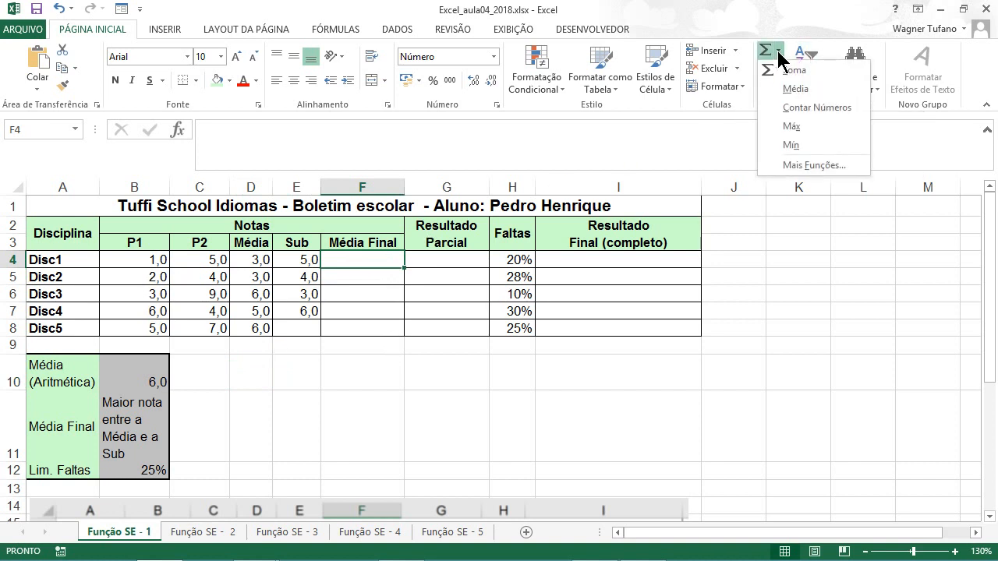
click(792, 127)
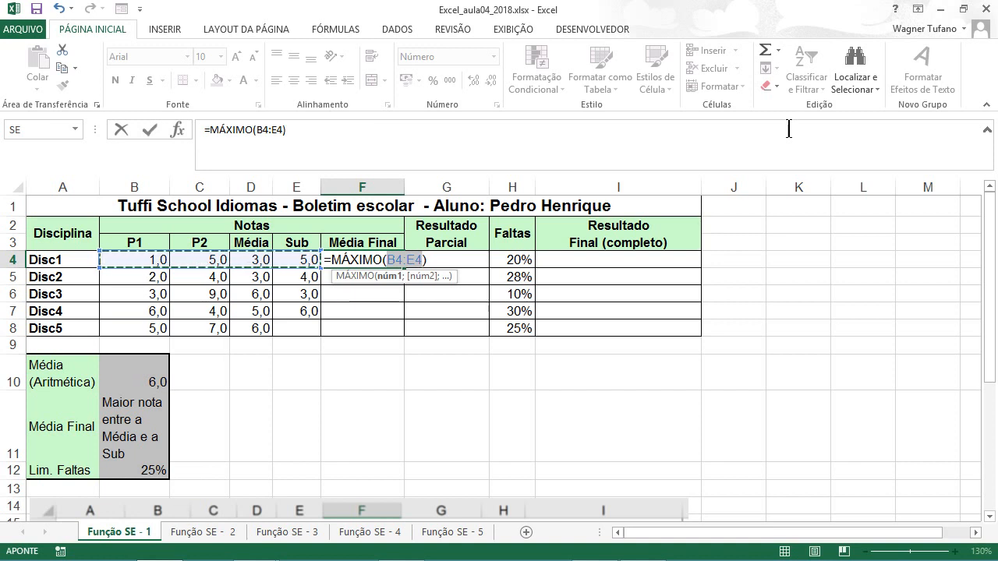
click(253, 258)
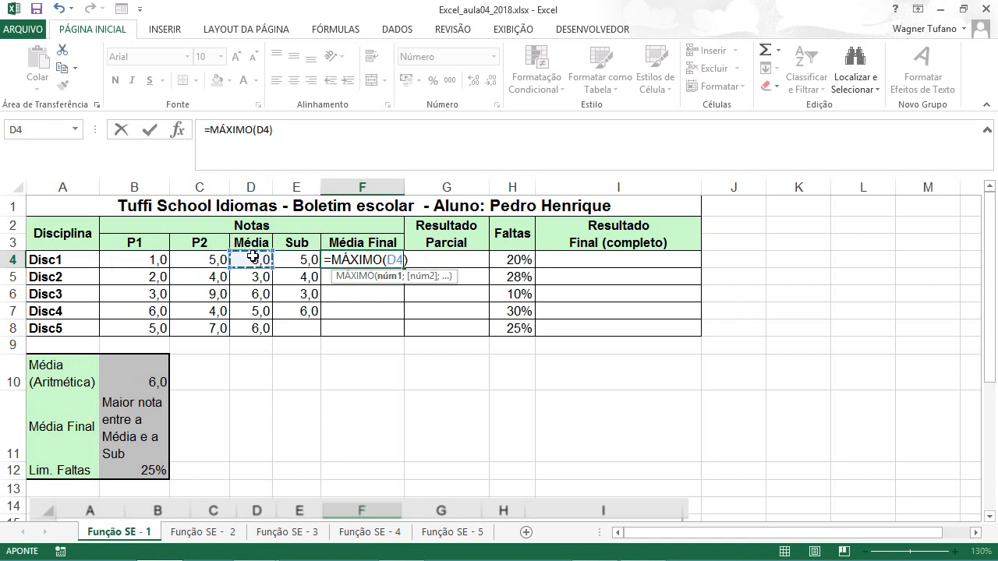
drag(256, 255, 295, 255)
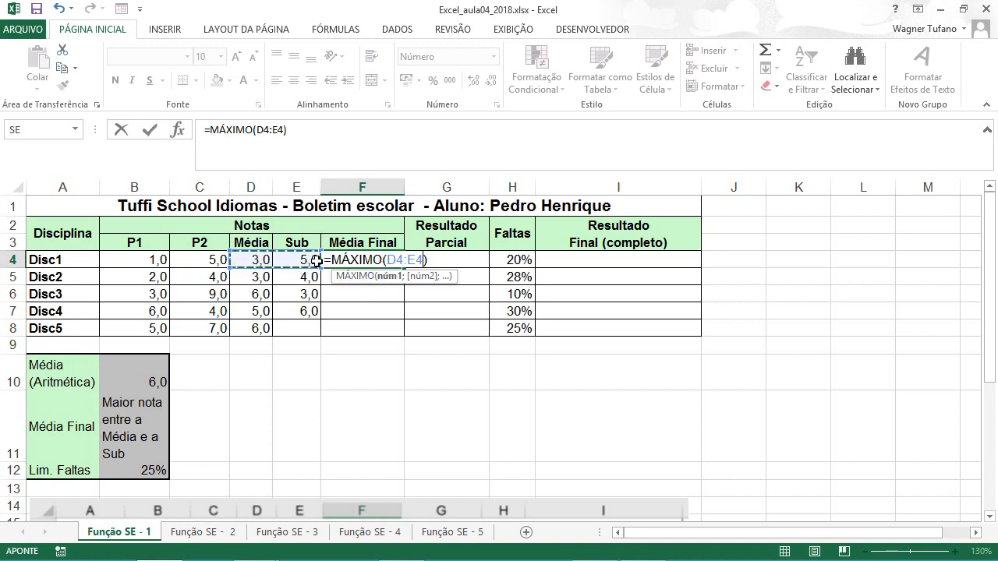
click(155, 129)
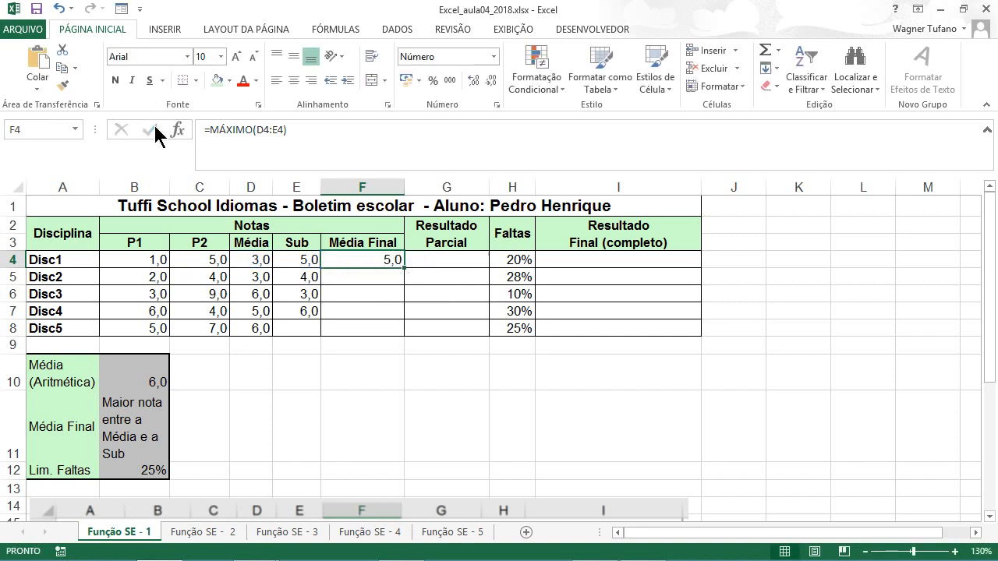
double_click(404, 268)
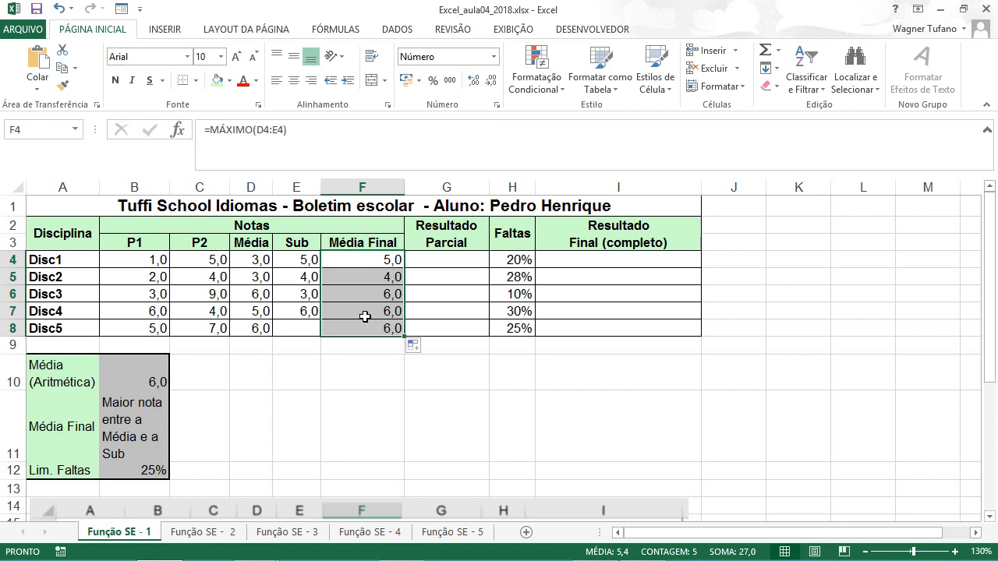
Select Disc1's Resultado Parcial cell G4 and switch to the PowerPoint slide show about the SE function
click(434, 262)
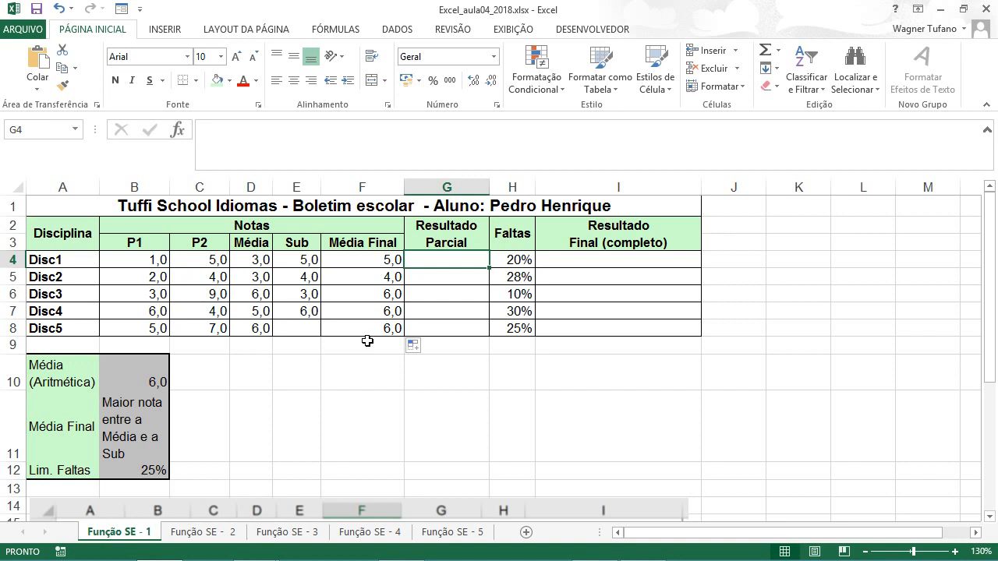
key(alt+Tab)
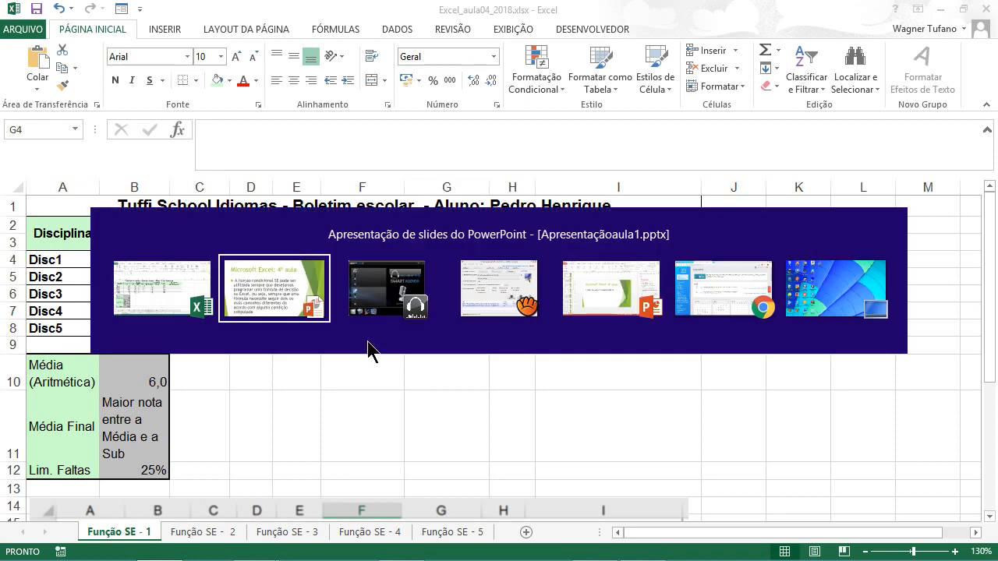
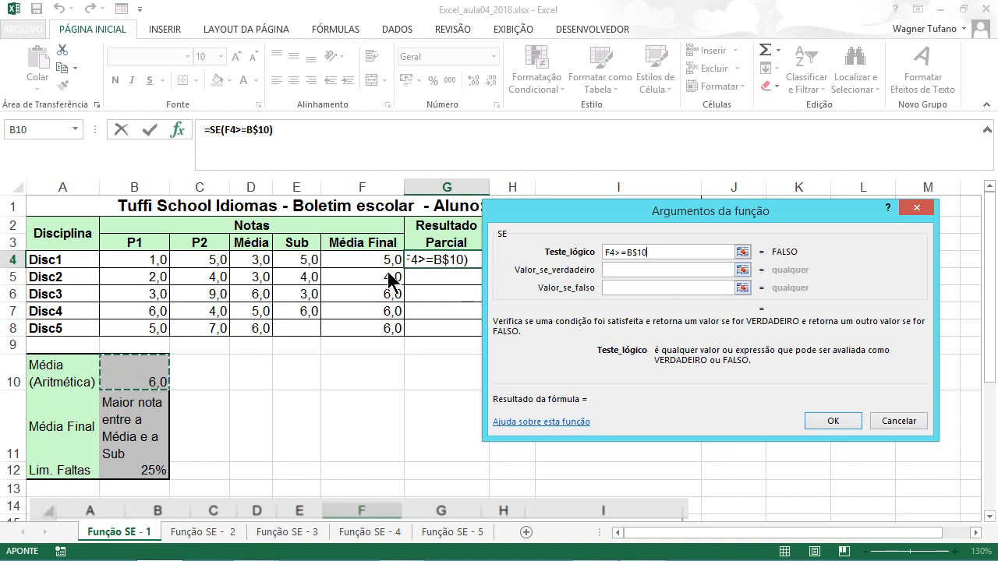
Complete G4's SE function for the test F4>=B$10 with "Aprovado" if true and "DP" if false, and copy it down through G8
click(628, 256)
drag(585, 216, 590, 243)
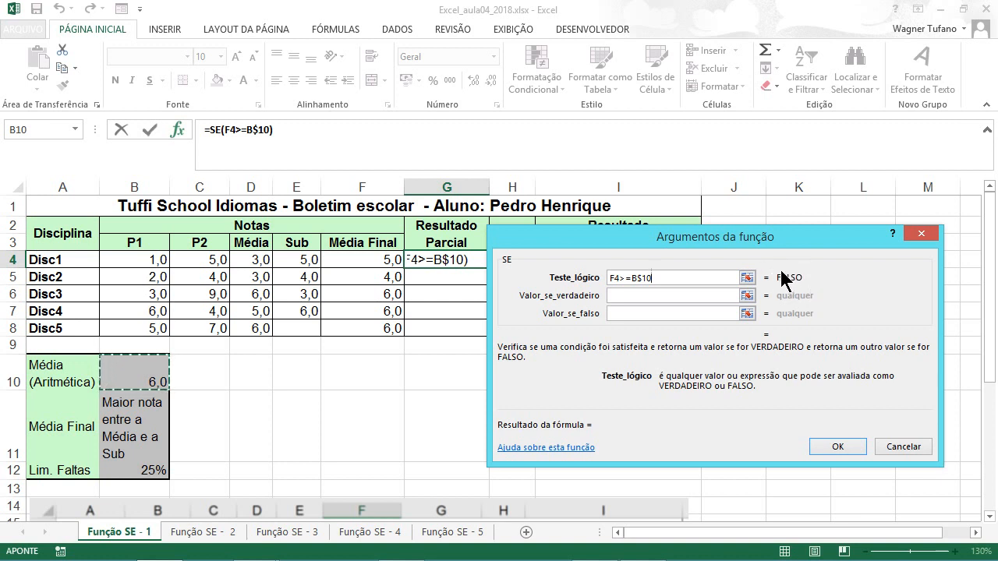
click(681, 297)
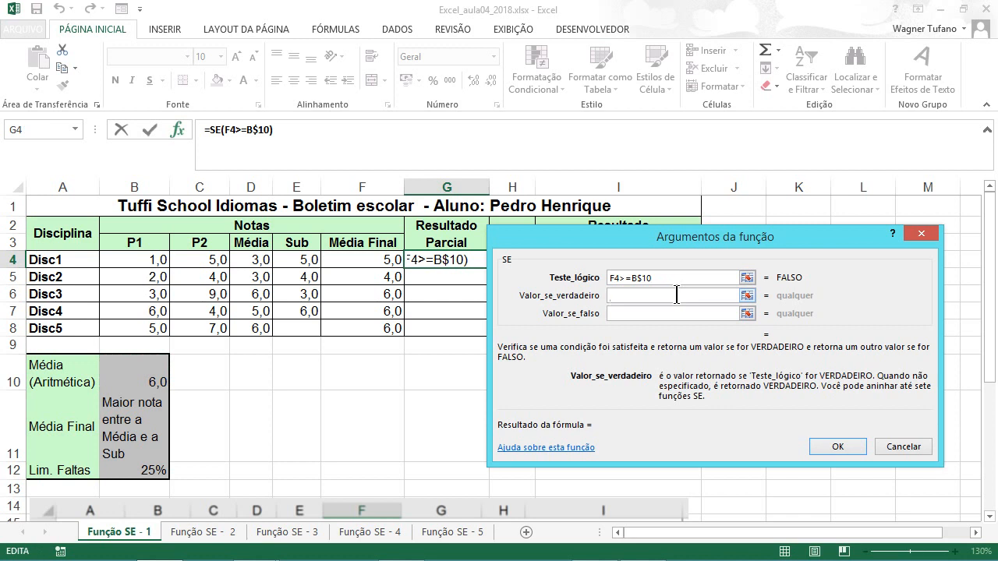
text(Aproa)
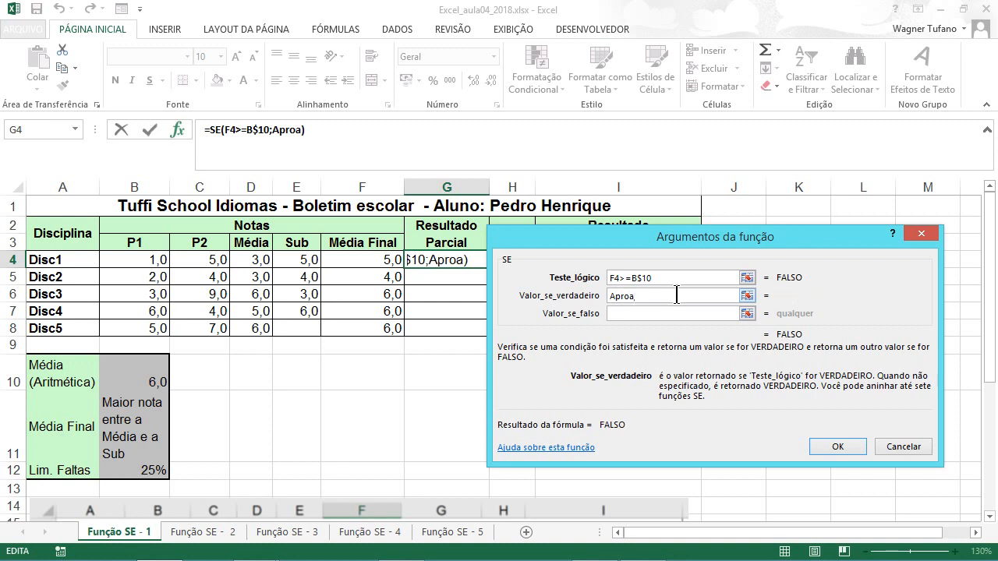
key(BackSpace)
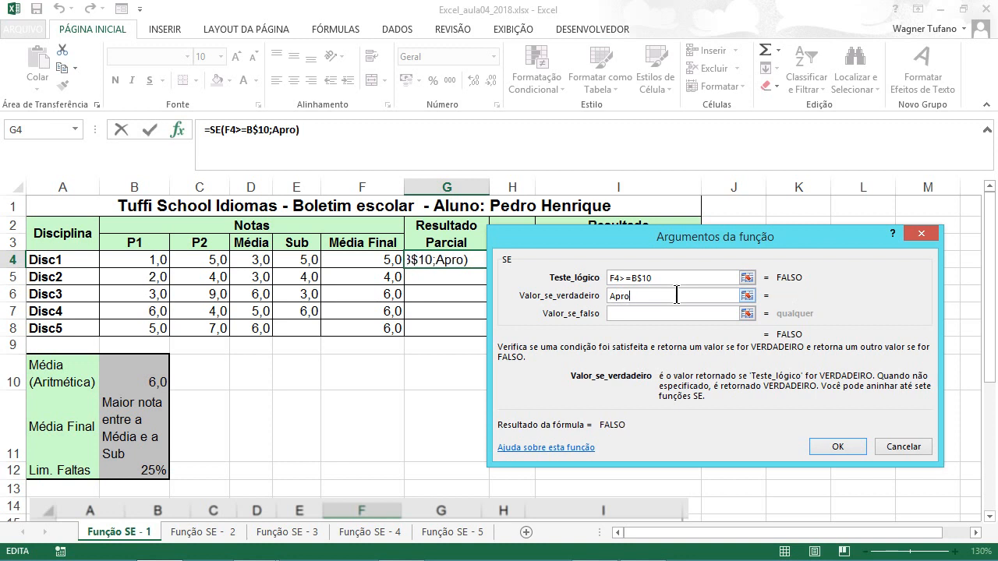
text(vado)
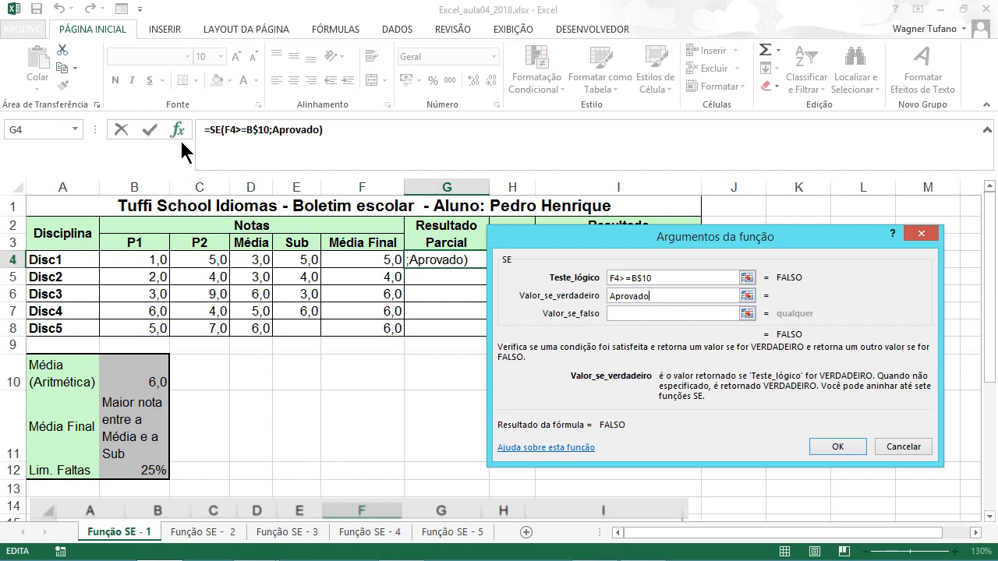
key(Tab)
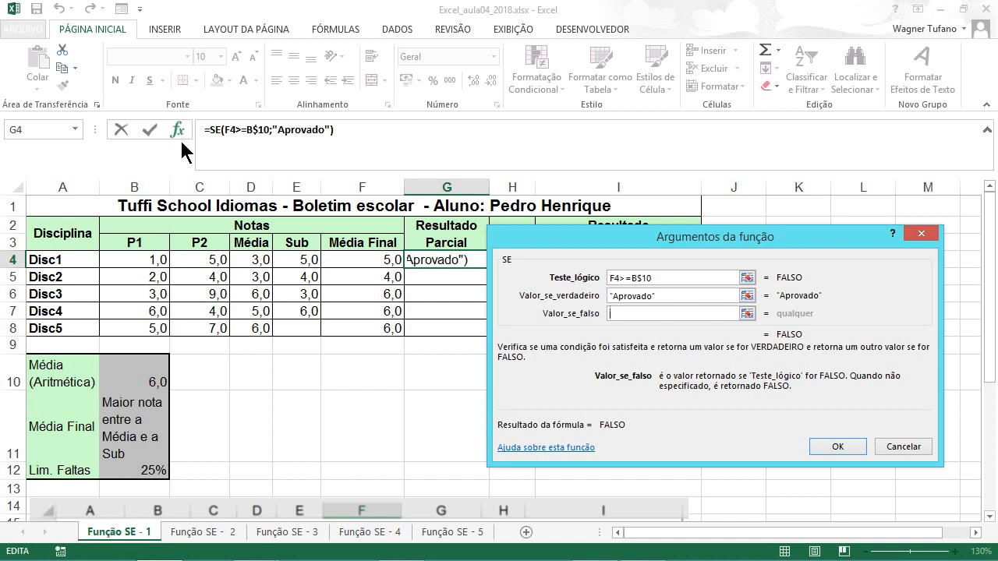
text(DP)
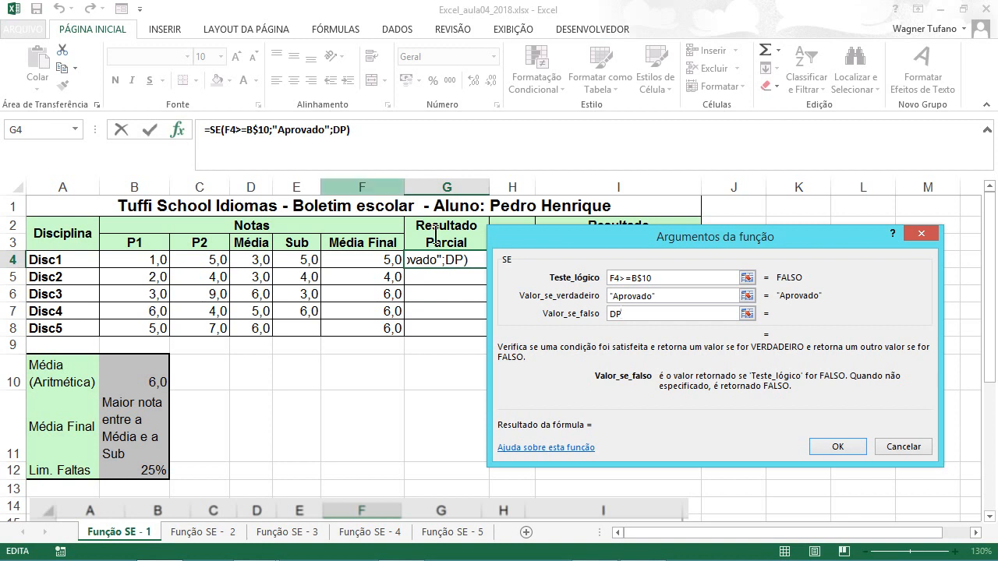
click(669, 290)
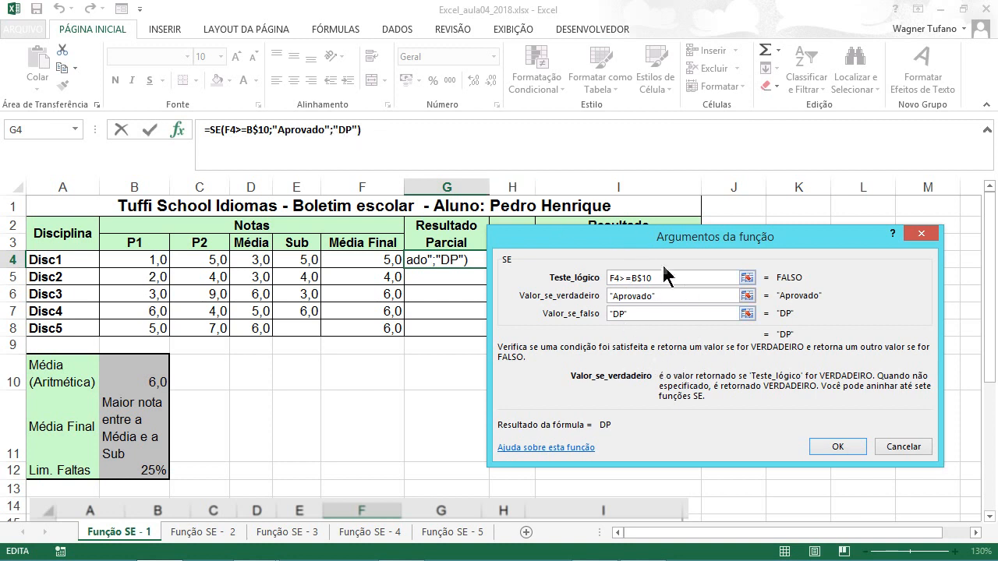
click(843, 441)
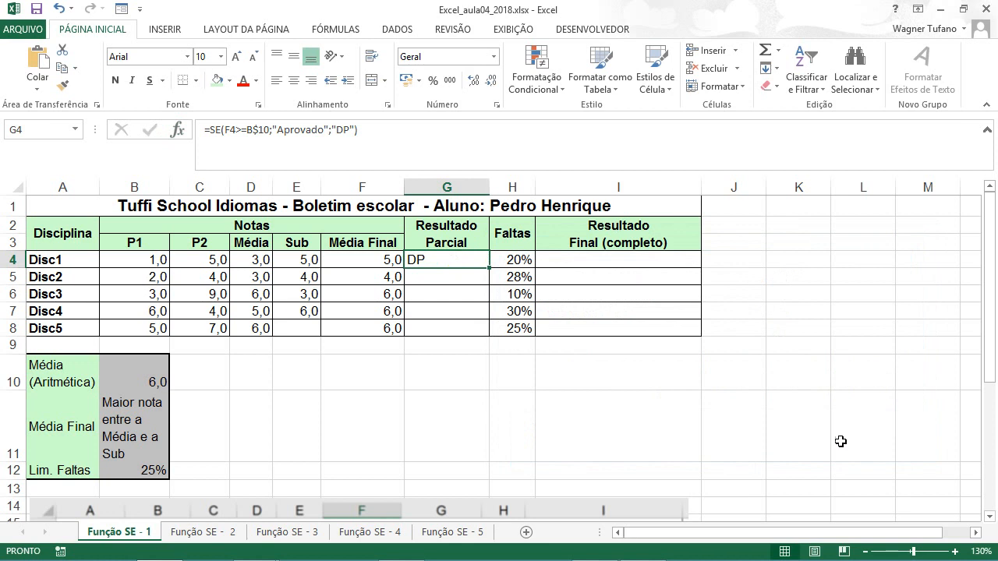
double_click(491, 268)
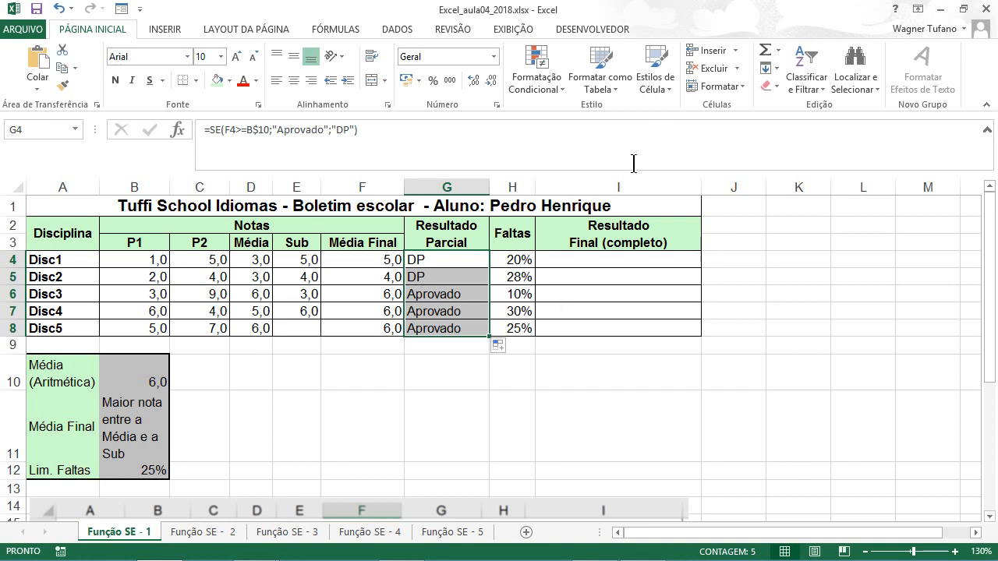
Test the result formulas by setting Disc1's Sub grade in E4 to 6,5, and undo that change
click(300, 258)
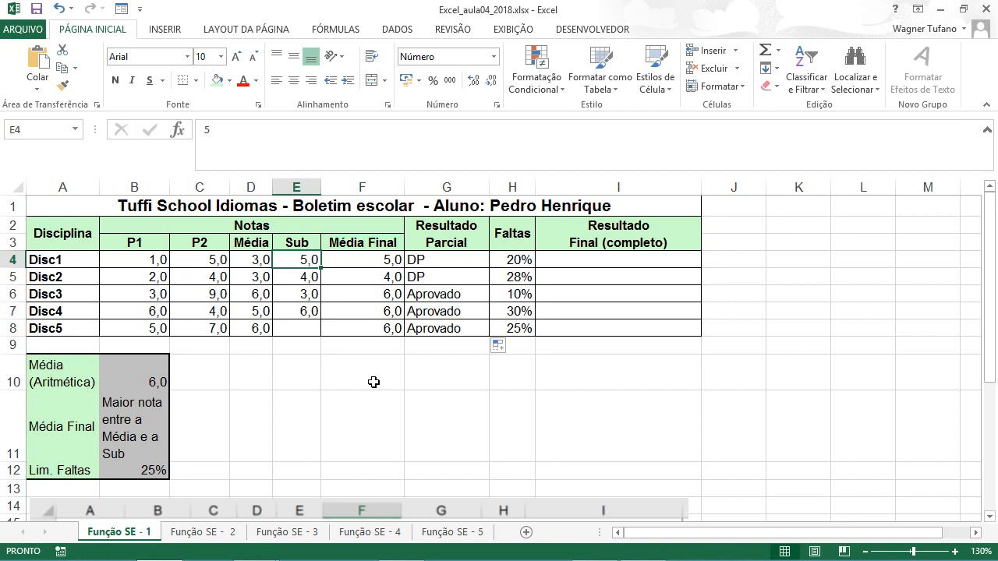
text(6,5)
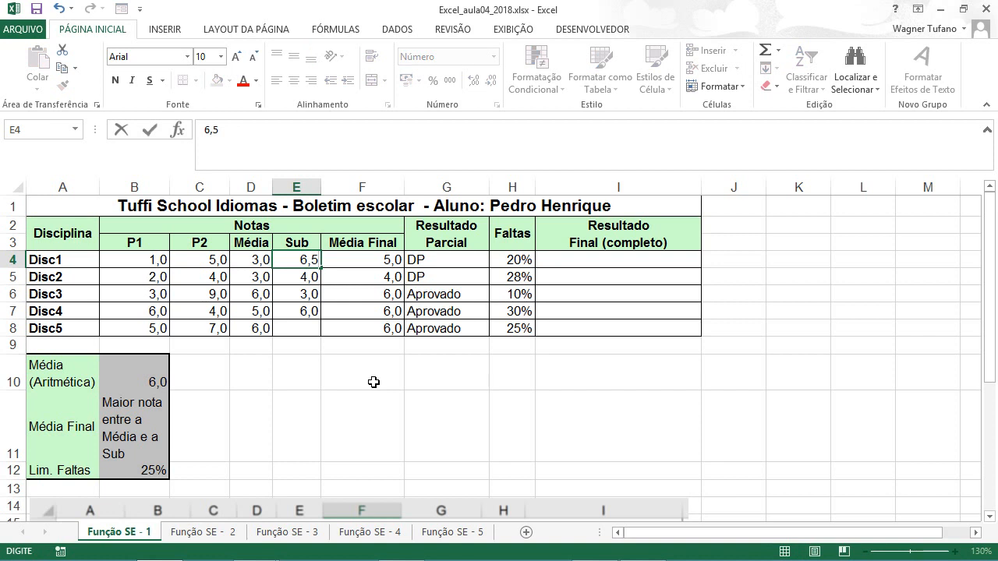
key(Return)
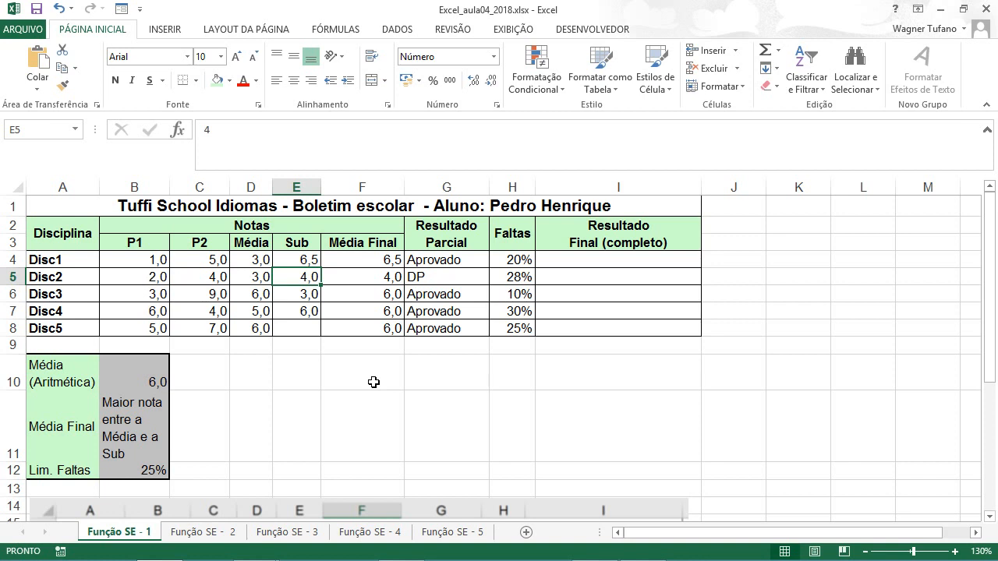
key(ctrl+z)
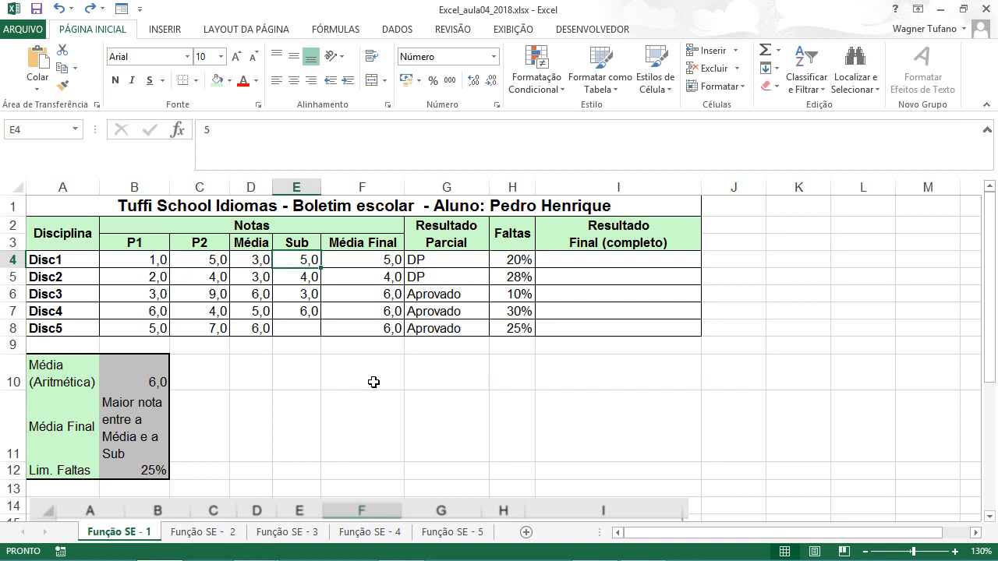
Test the result formulas by setting the passing average in B10 to 7, and undo that change
click(139, 379)
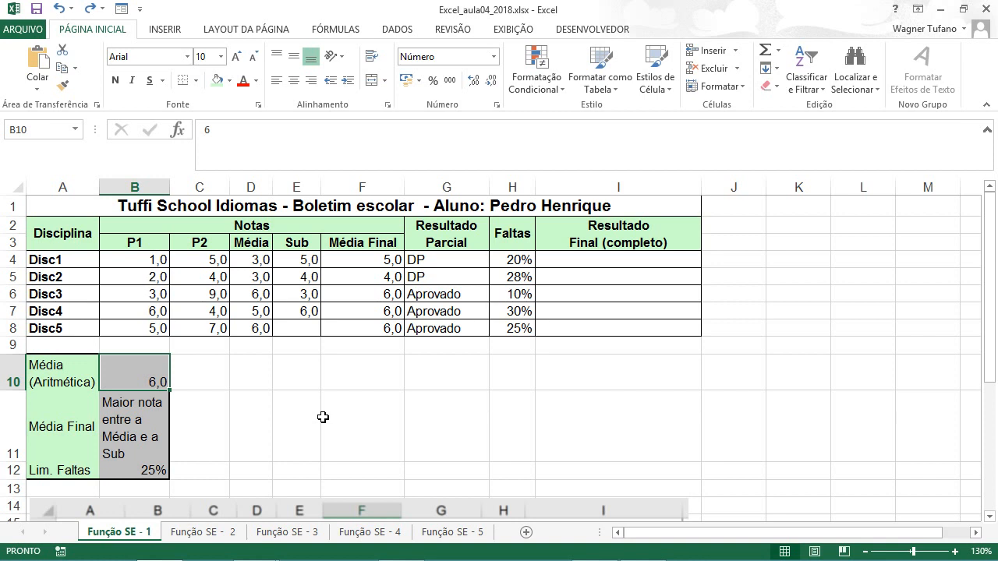
text(7)
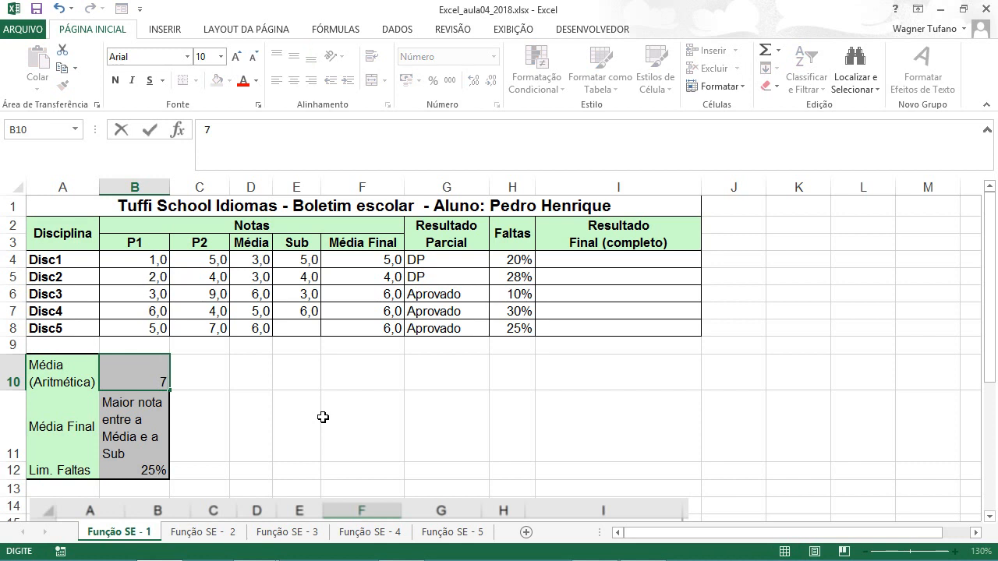
key(Return)
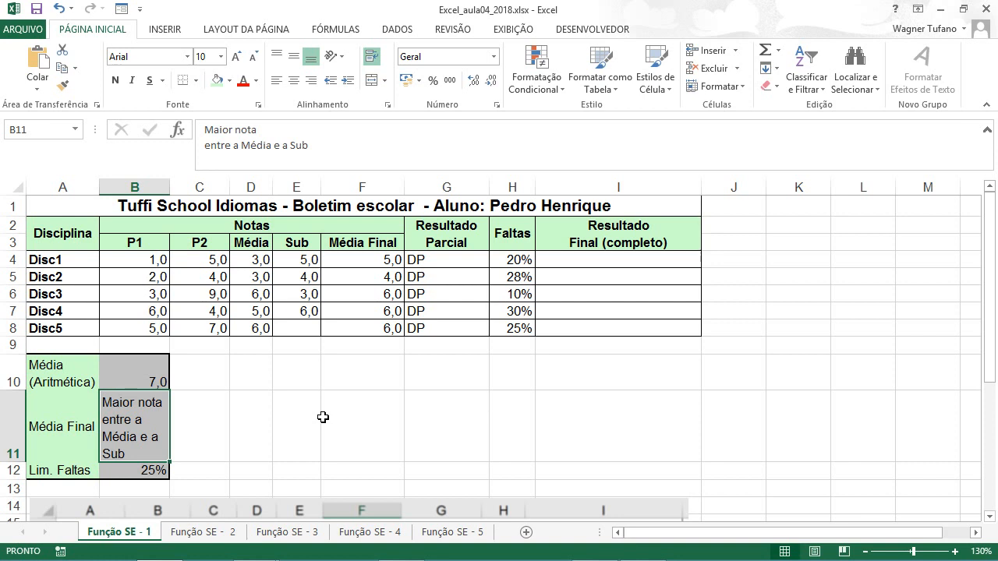
key(ctrl+z)
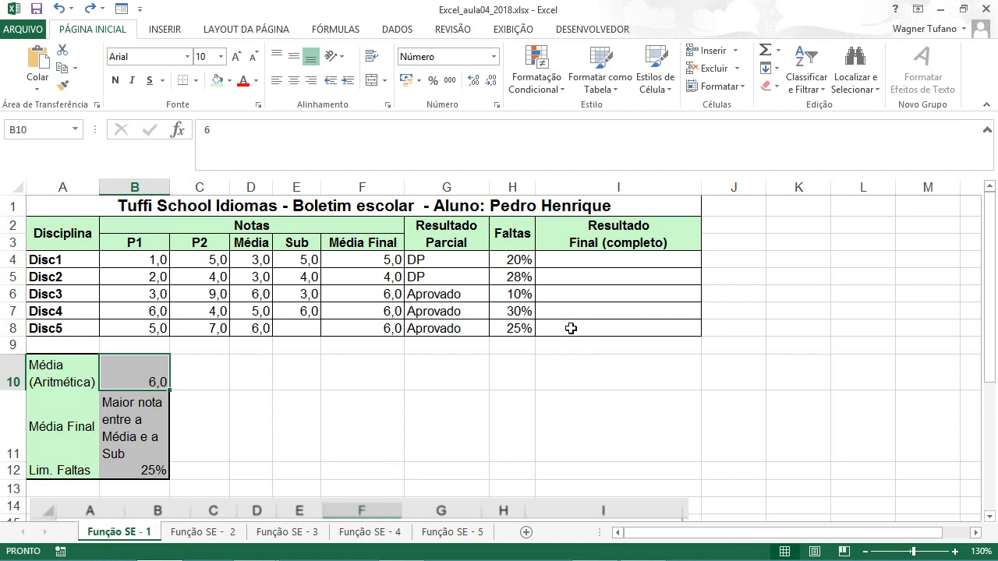
On the Função SE - 2 sheet, calculate Fortaleza's high-season price in D3 with =C3*J$3+C3
click(215, 533)
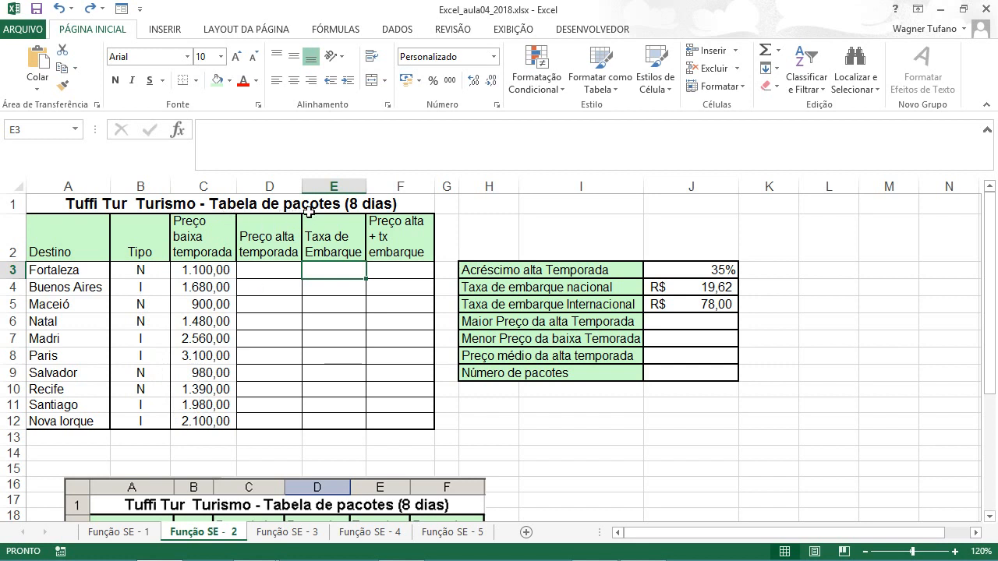
click(266, 269)
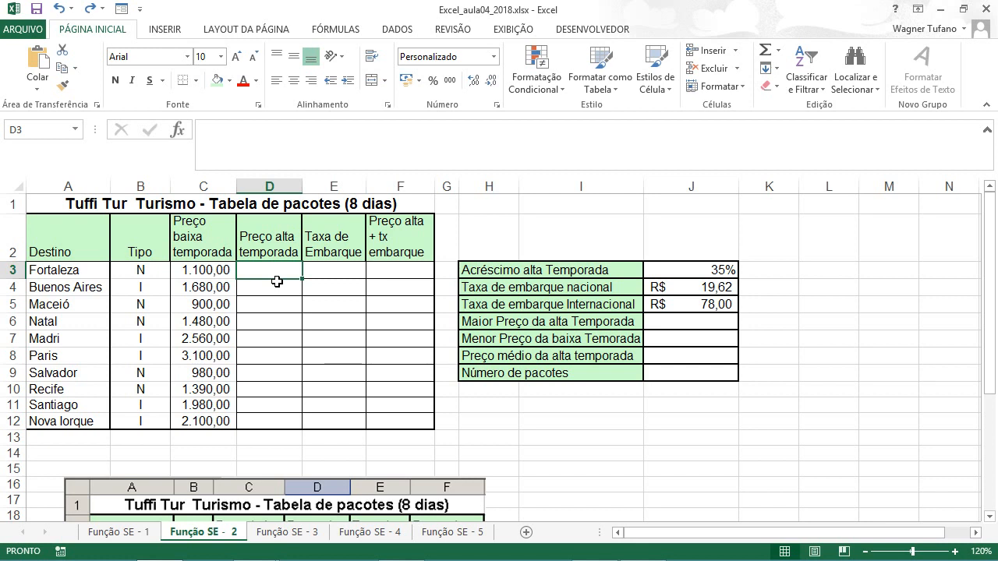
text(=)
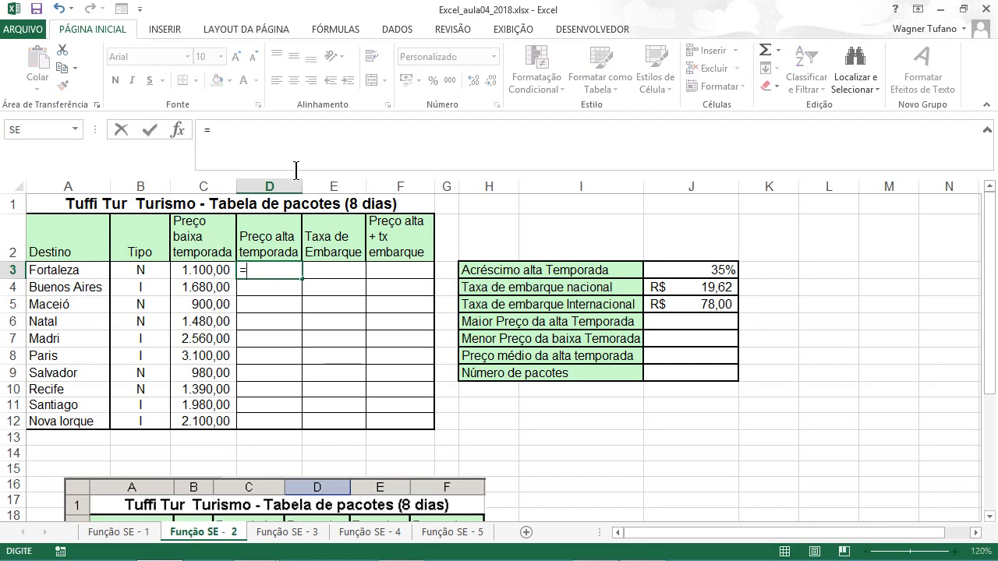
click(202, 268)
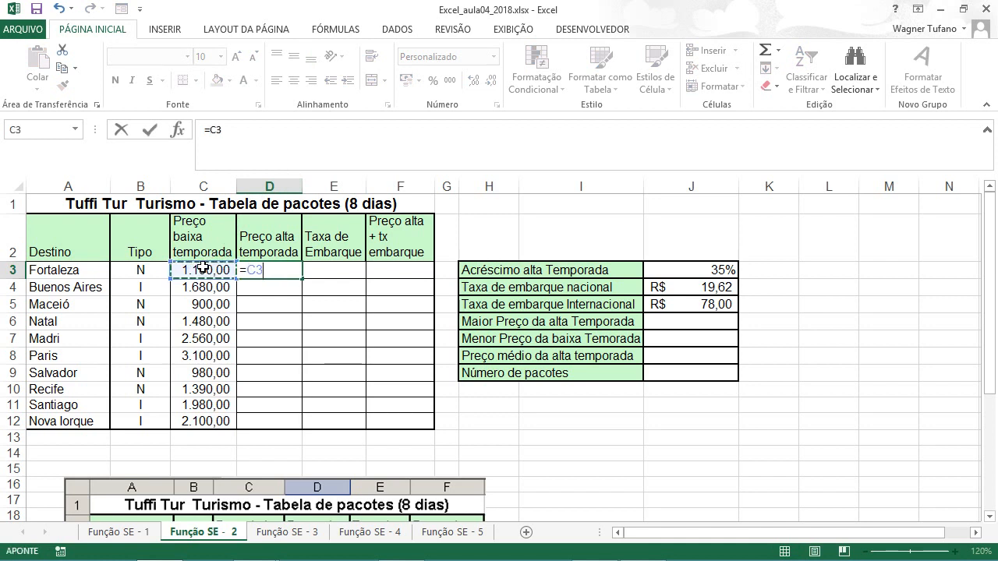
text(8)
key(BackSpace)
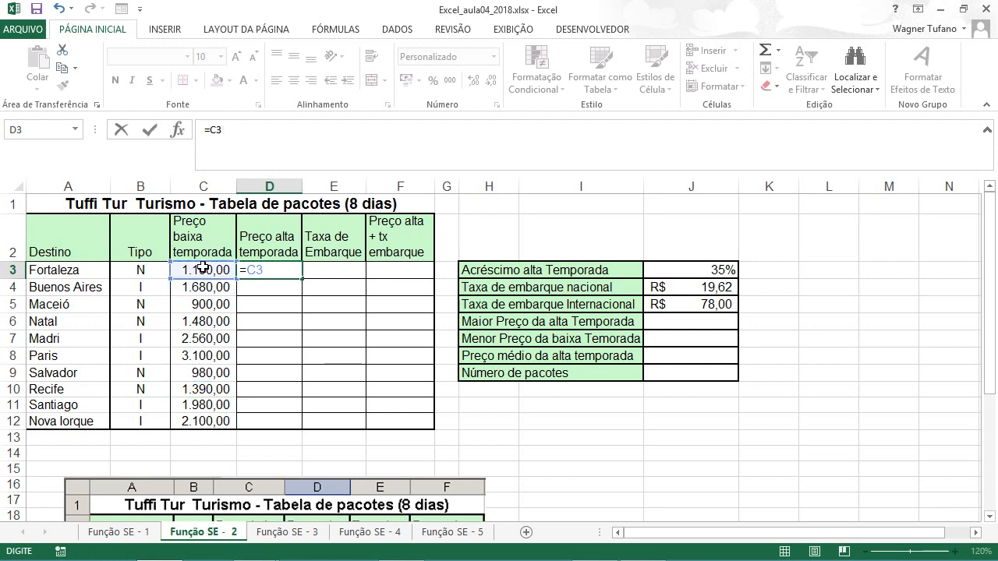
text(*)
click(717, 265)
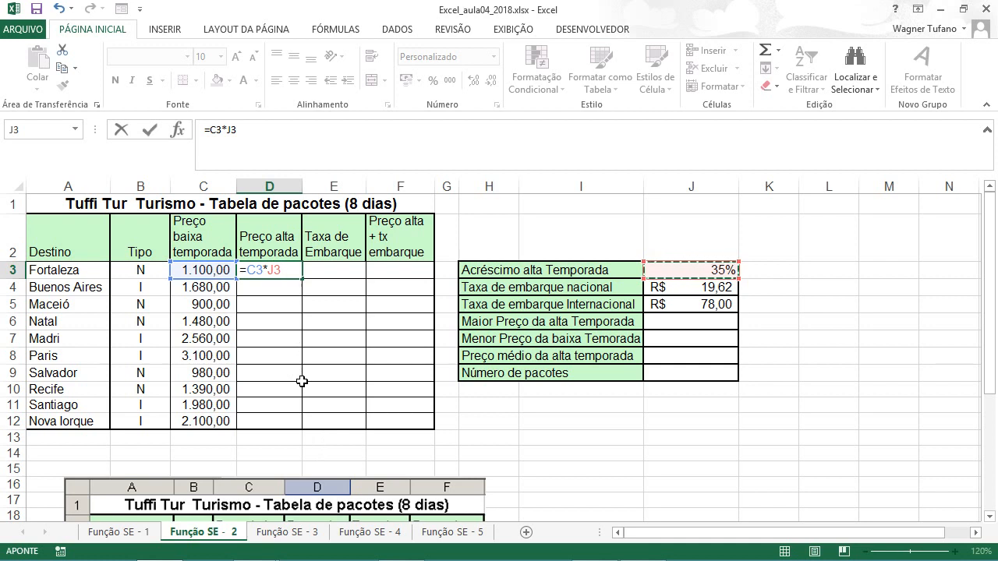
key(F4)
key(F4)
text(+)
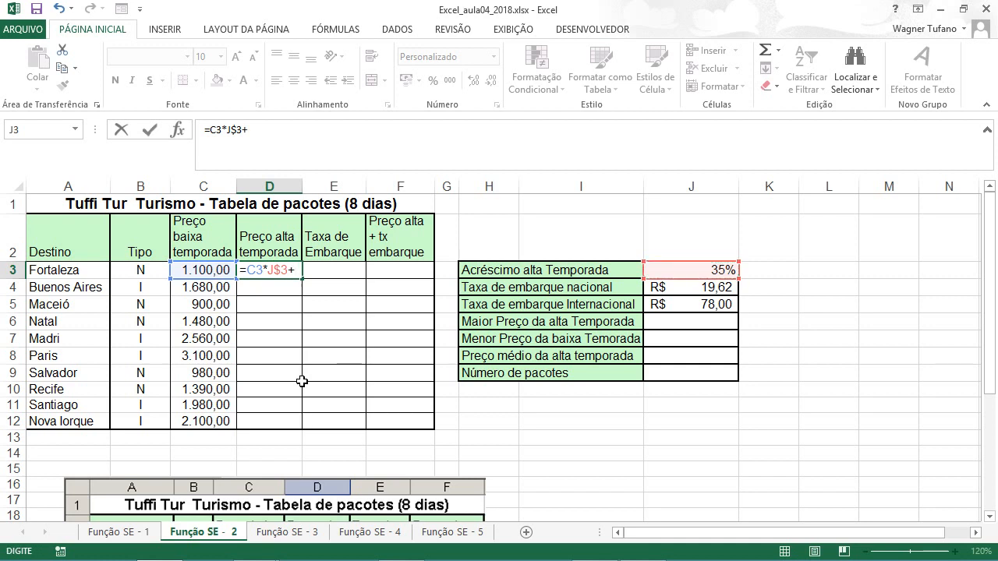
click(207, 270)
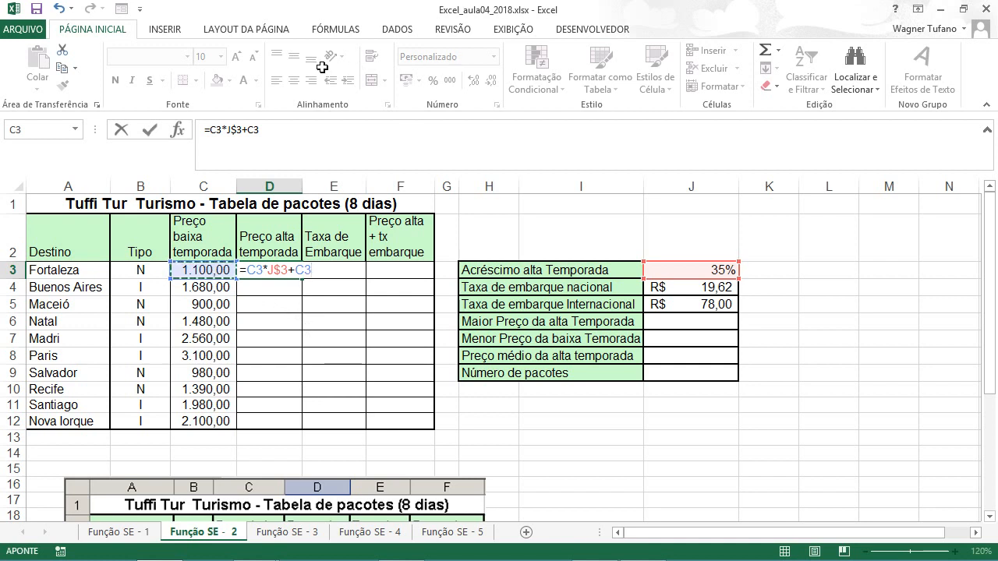
click(151, 133)
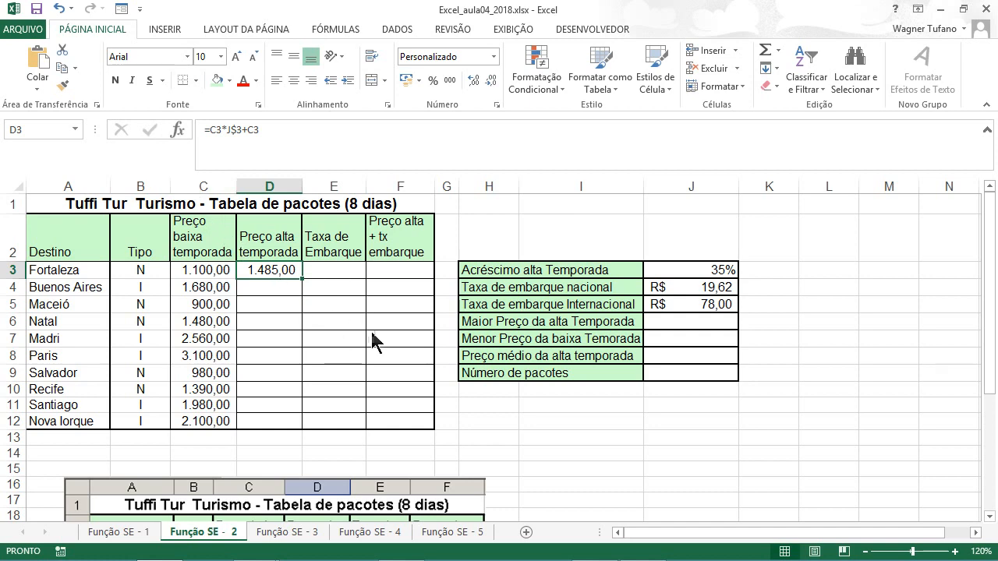
Copy D3's high-season price formula down through D12 and compare the column with the reference table below
scroll(375, 341, down, 3)
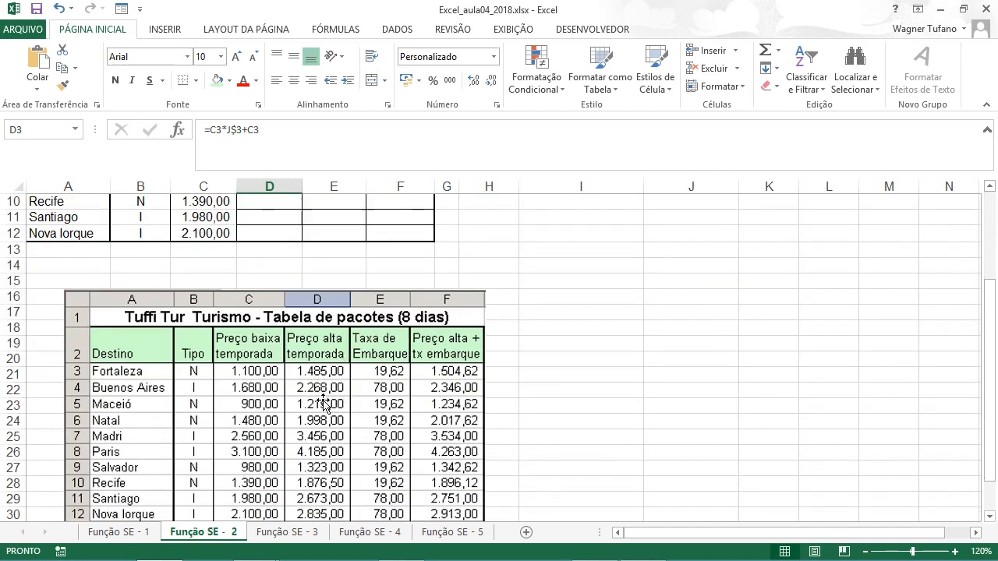
scroll(324, 403, up, 3)
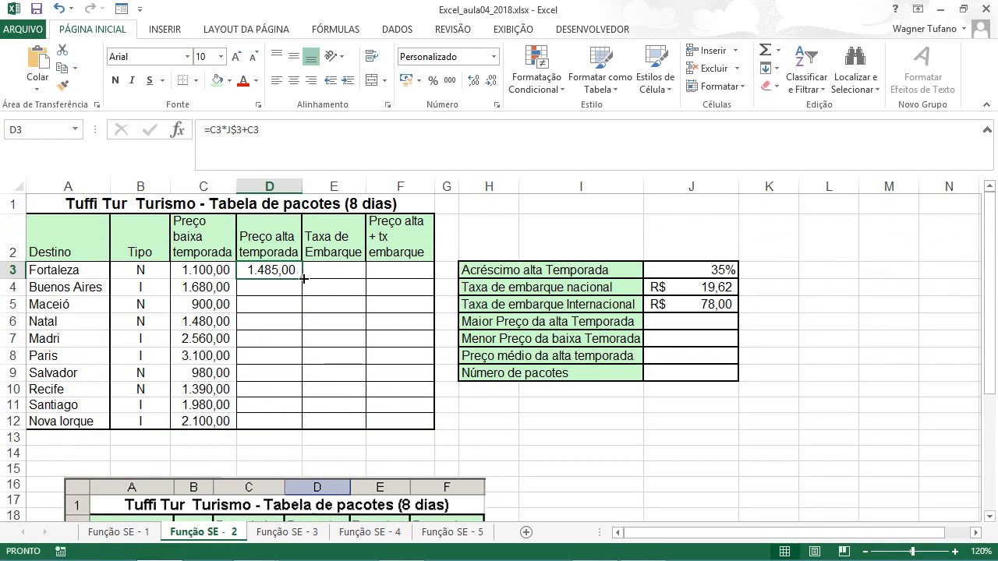
double_click(303, 278)
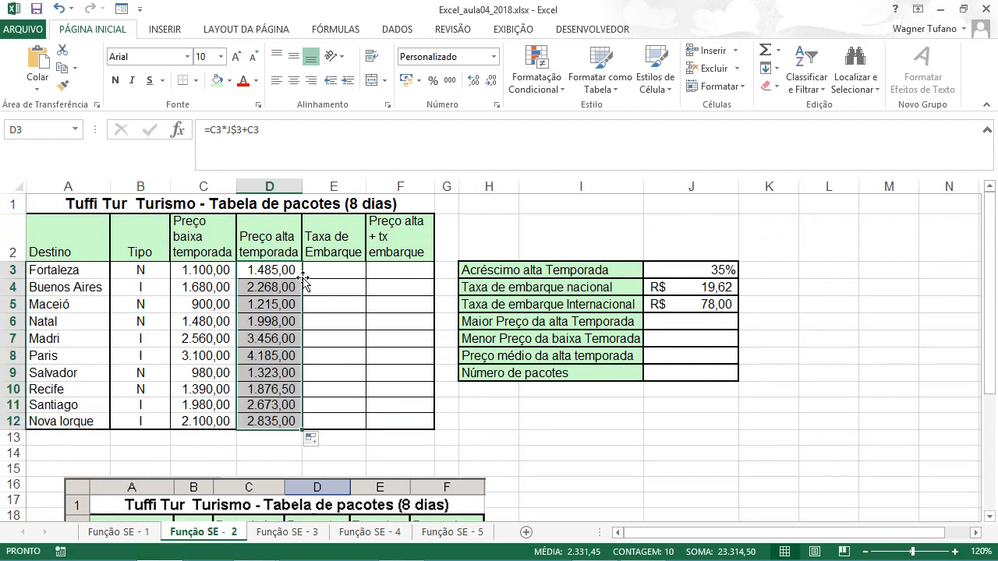
scroll(304, 296, down, 5)
scroll(306, 335, up, 3)
scroll(306, 331, up, 2)
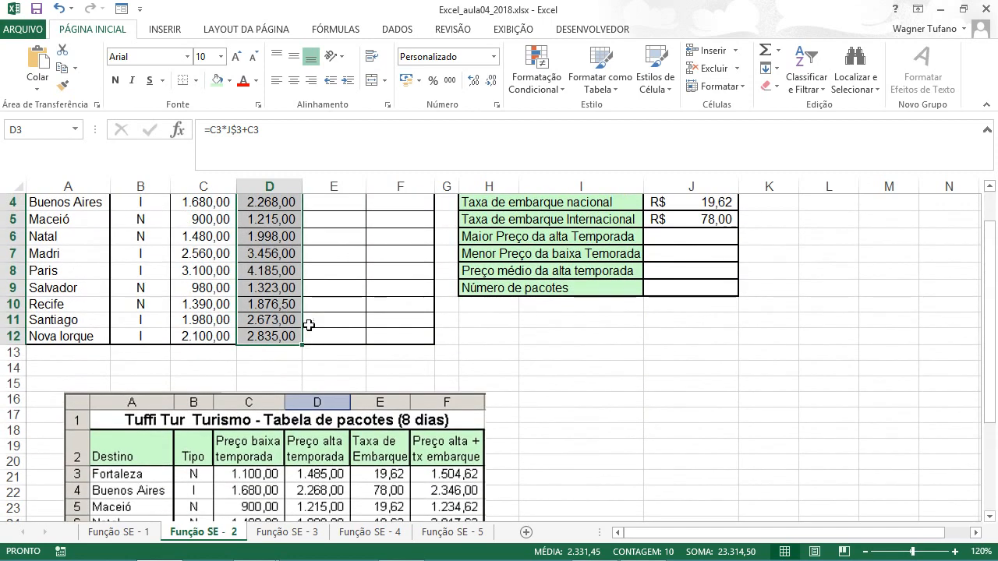
Select Fortaleza's Taxa de Embarque cell E3 and view the decision-tree example in the PowerPoint slide show
click(341, 273)
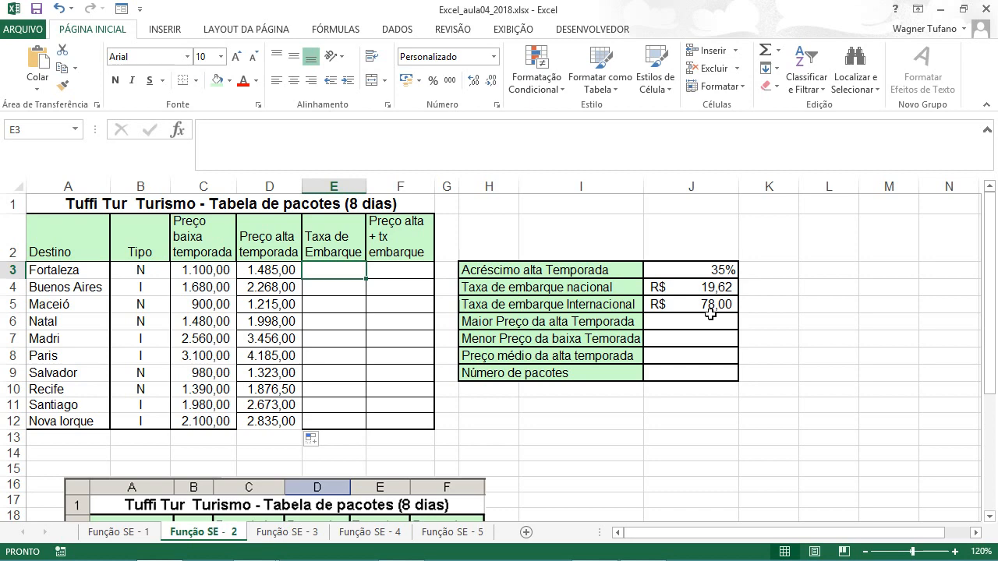
key(alt+Tab)
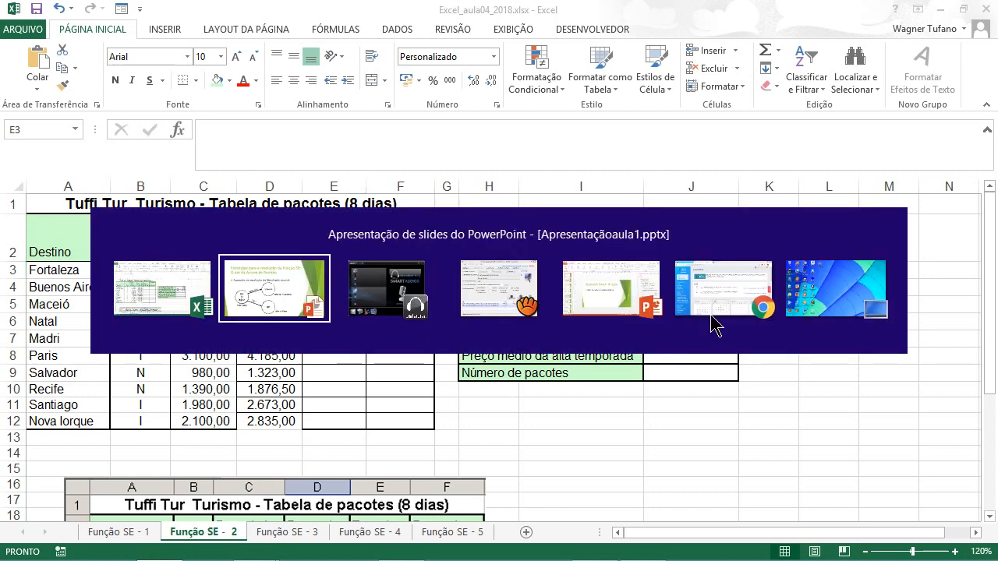
click(712, 318)
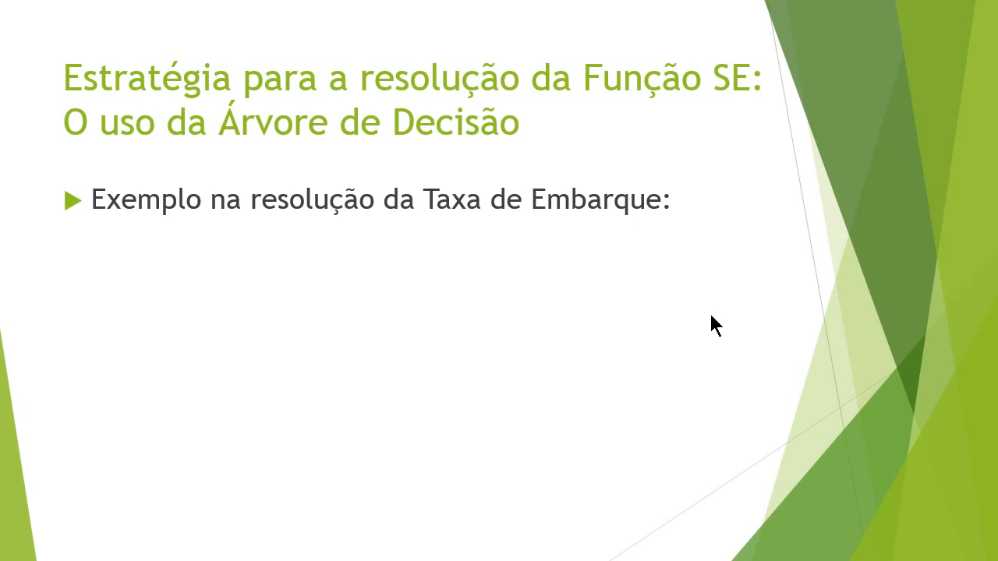
click(711, 317)
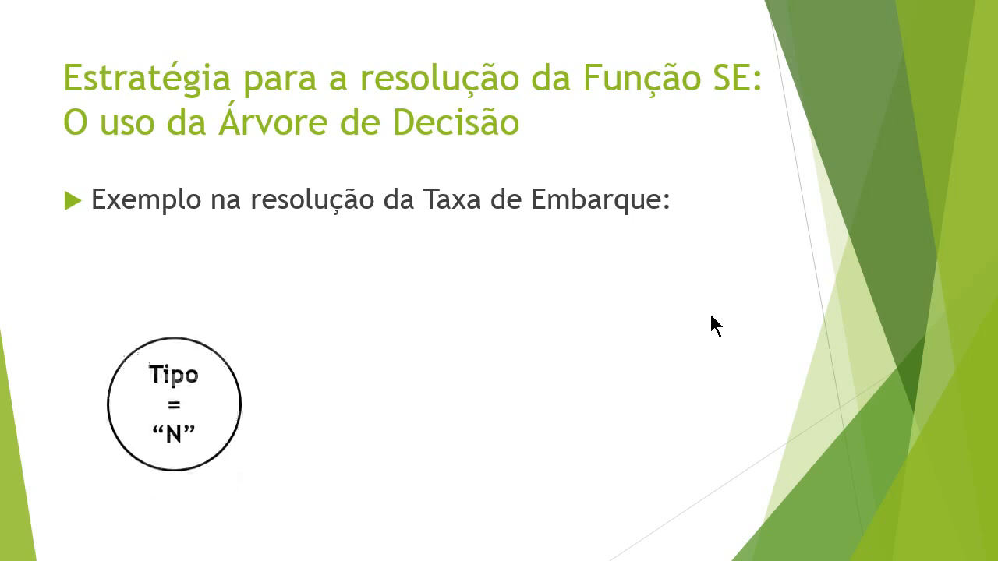
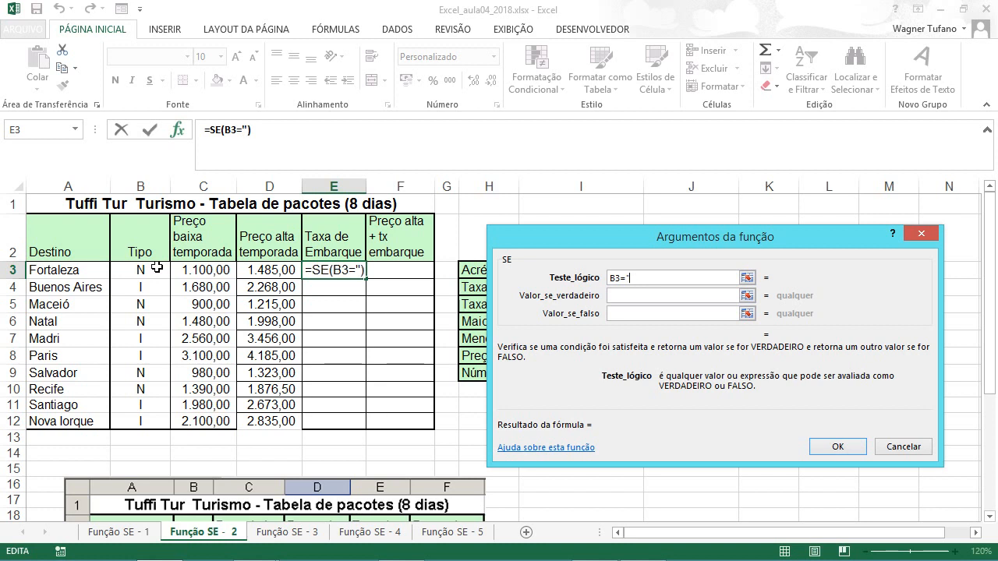
Set the logical test of E3's SE function to B3="N" and its value if true to J$4
text(N")
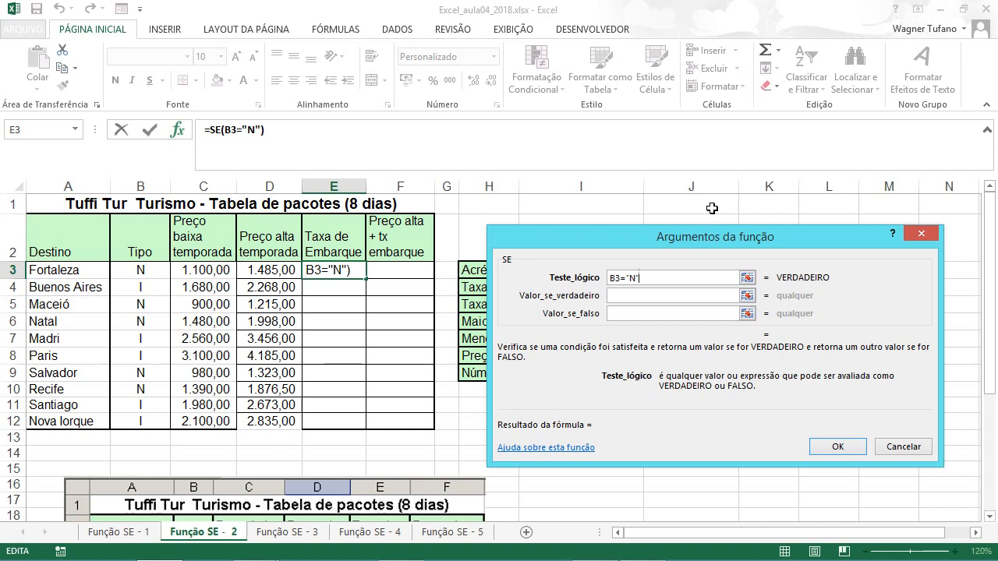
drag(696, 239, 962, 225)
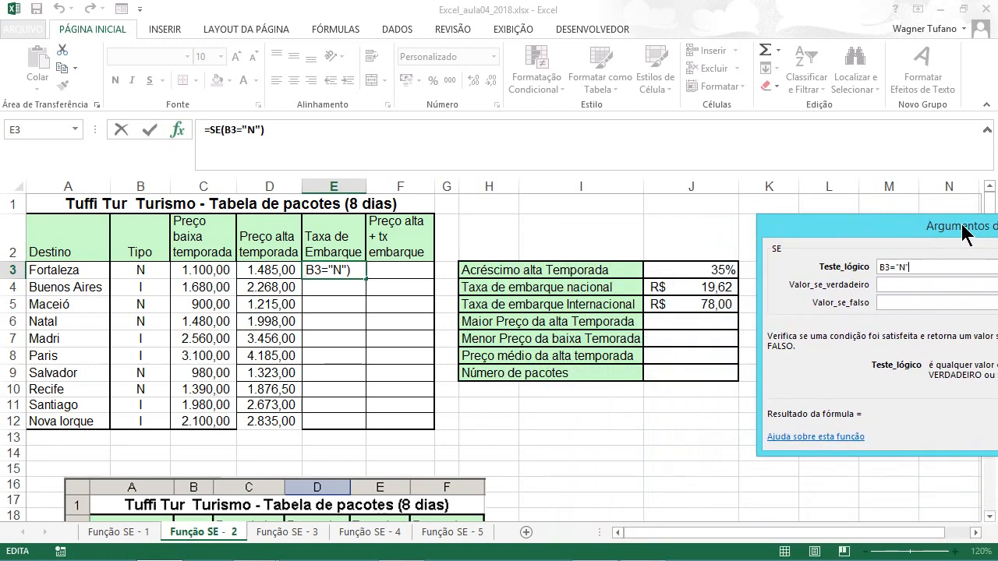
click(895, 284)
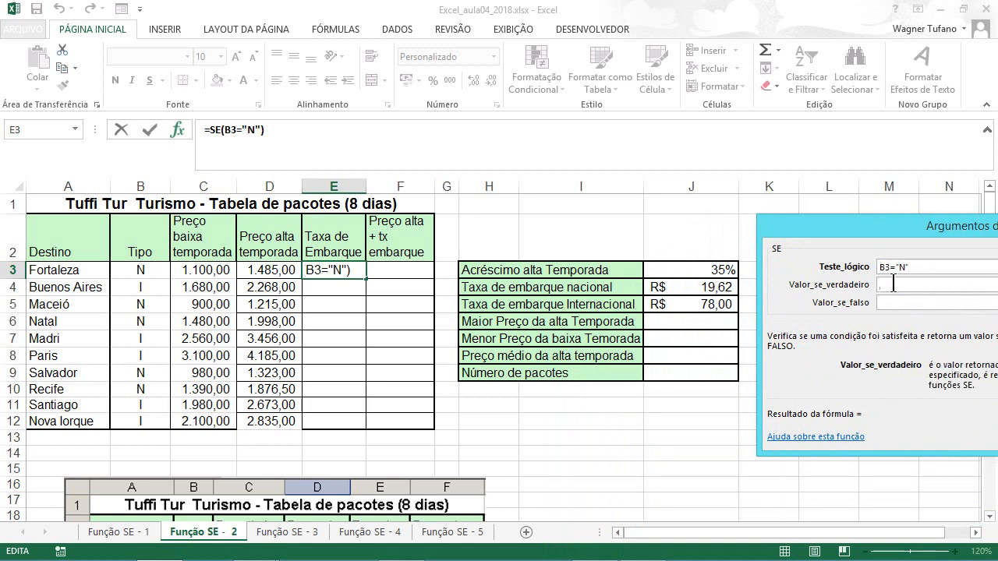
click(704, 286)
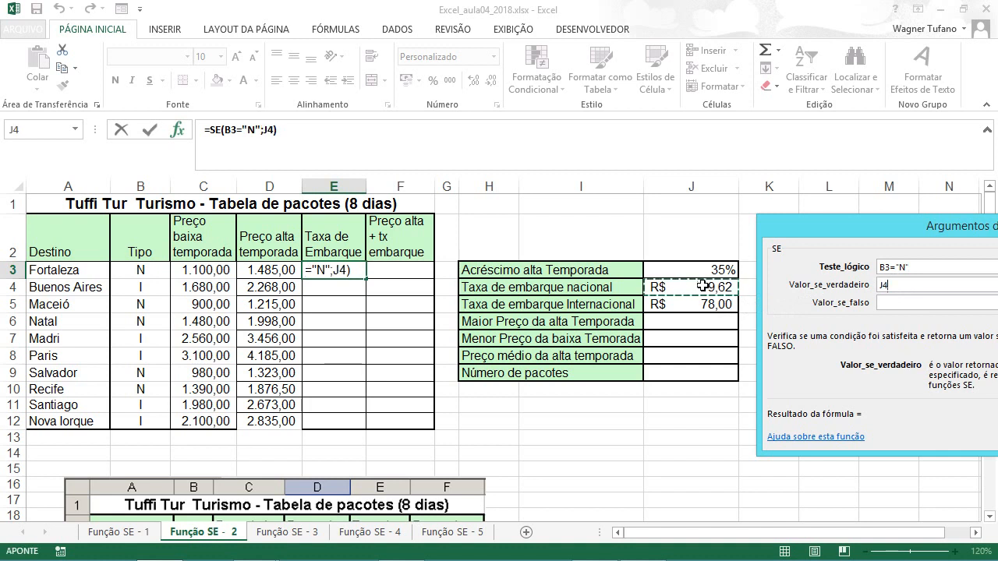
key(F4)
key(F4)
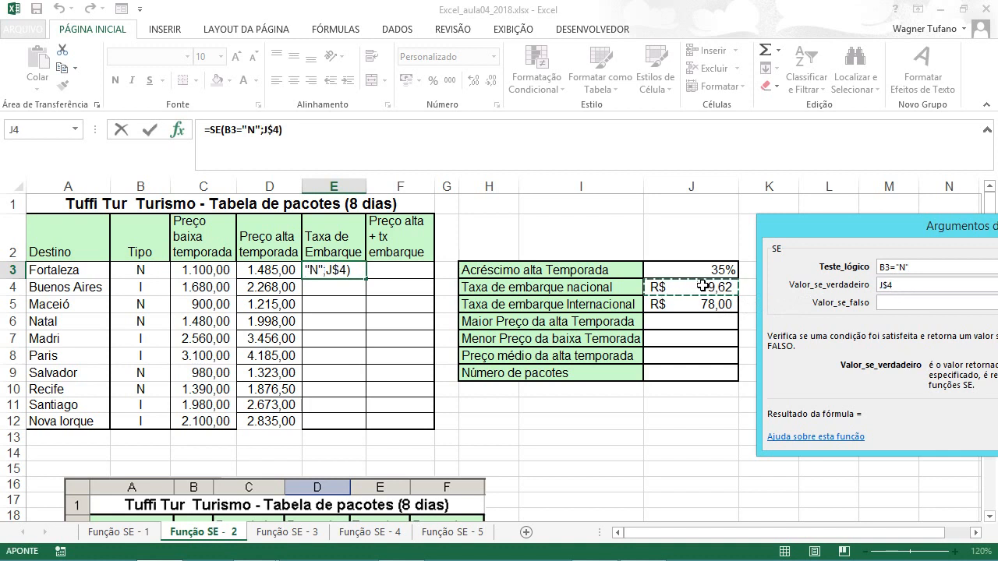
Set the SE function's value if false to J$5, insert it in E3 and copy it down through E12
click(891, 302)
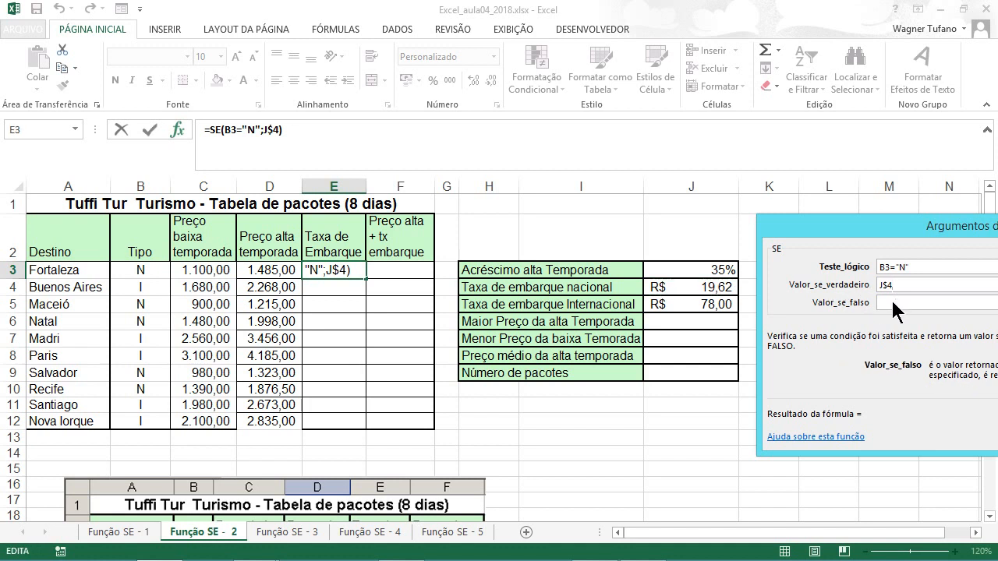
click(706, 305)
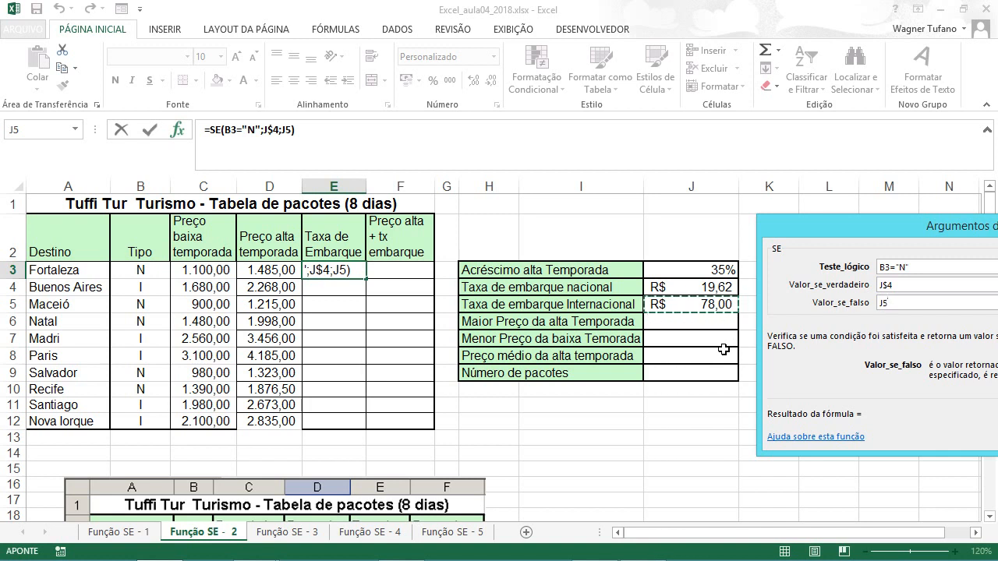
key(F4)
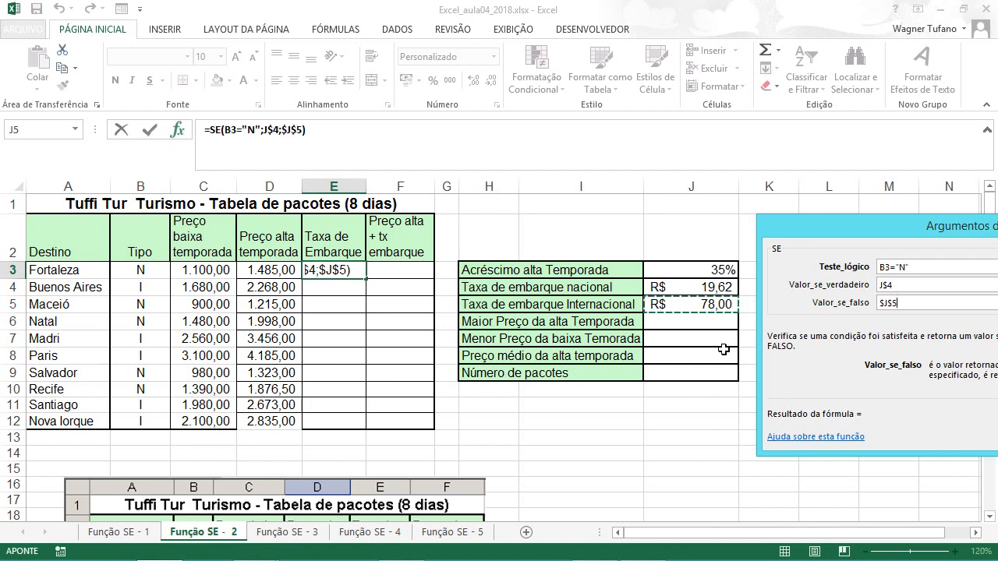
key(F4)
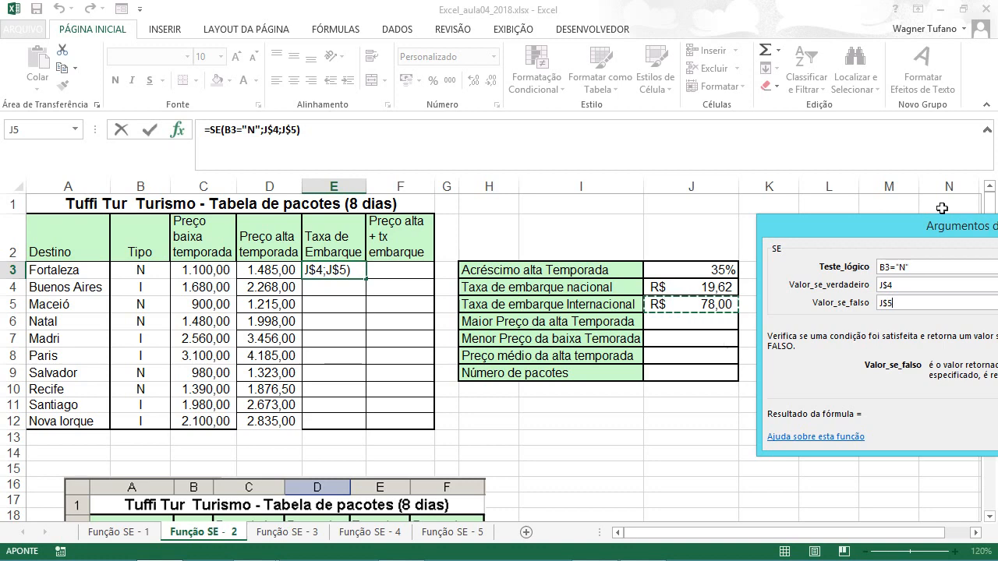
drag(914, 234, 609, 217)
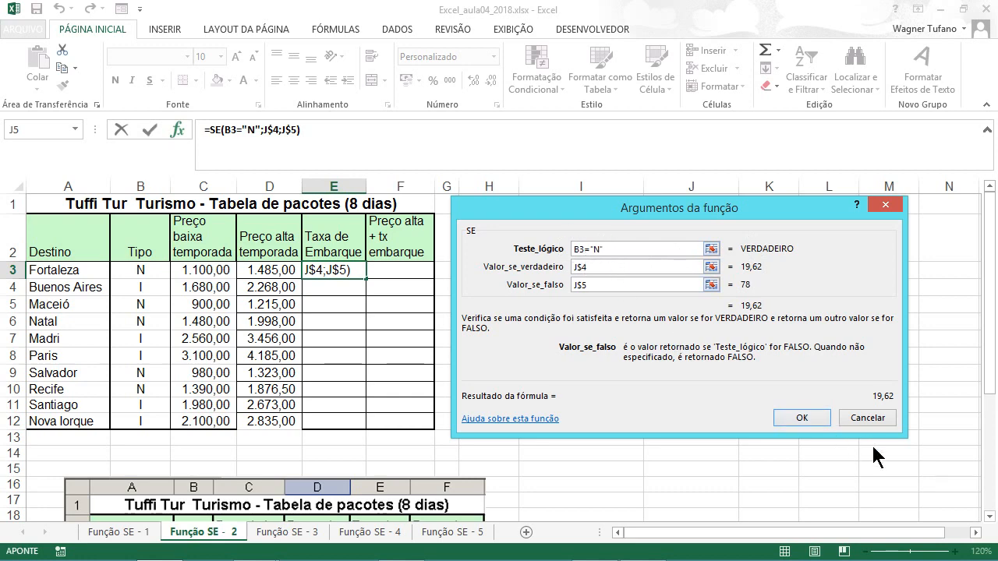
click(808, 417)
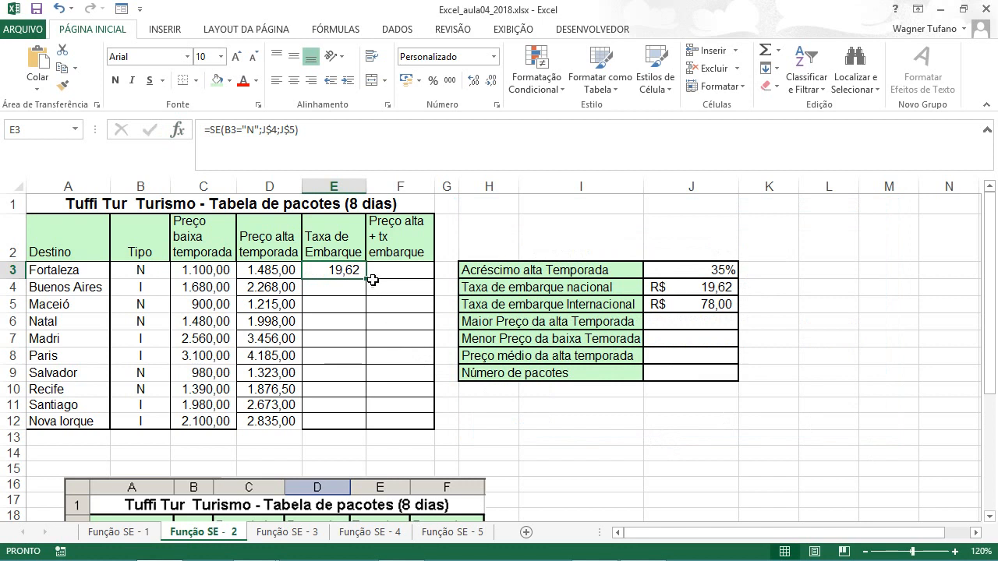
double_click(367, 277)
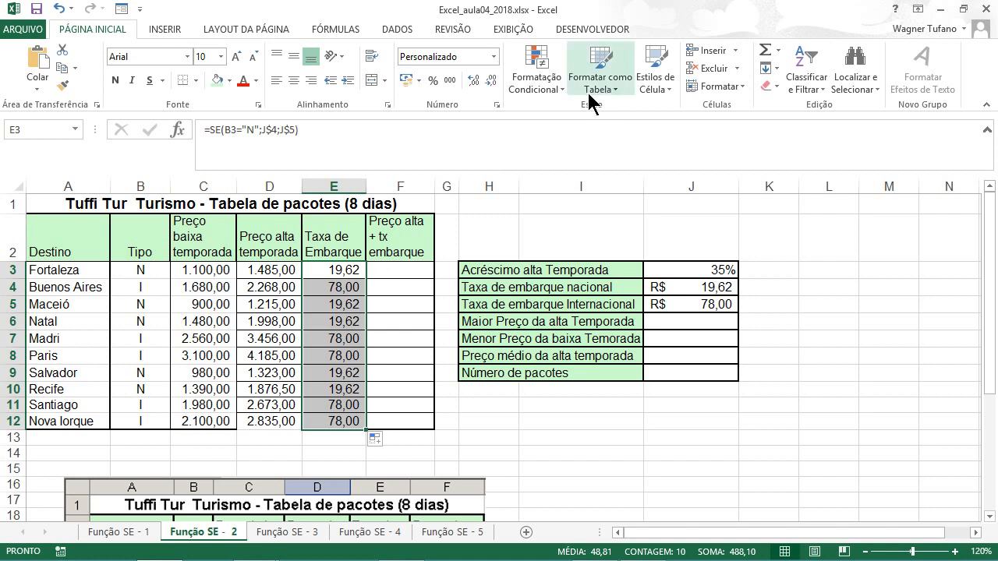
Return to the Função SE - 1 sheet, select the absence limit in B12 and switch to the PowerPoint slide show
click(113, 536)
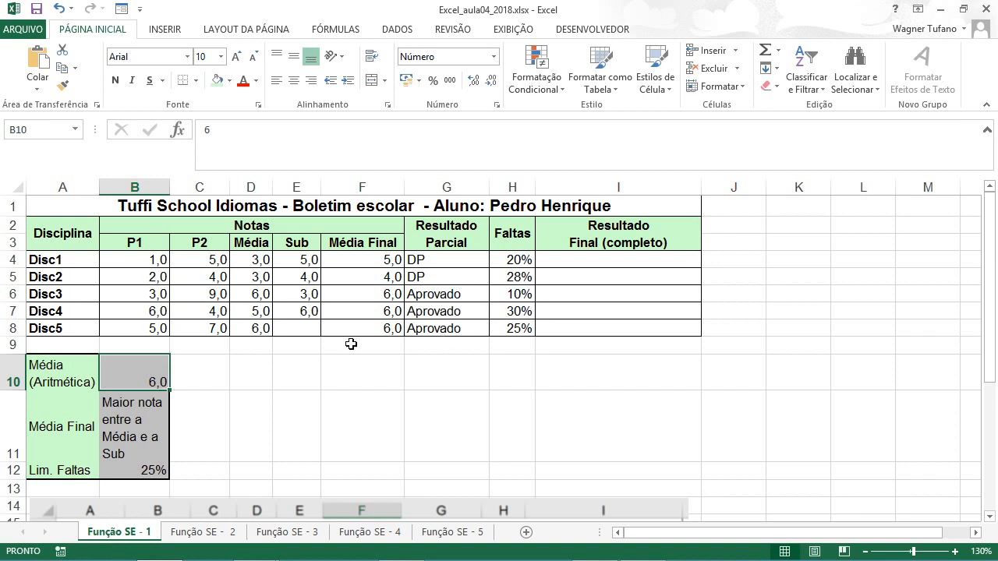
click(137, 471)
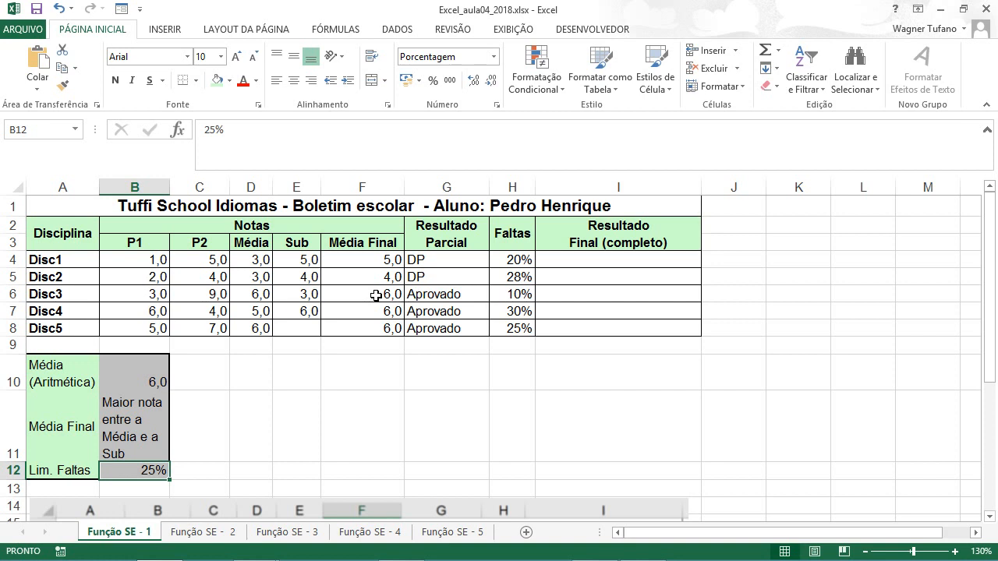
key(alt+Tab)
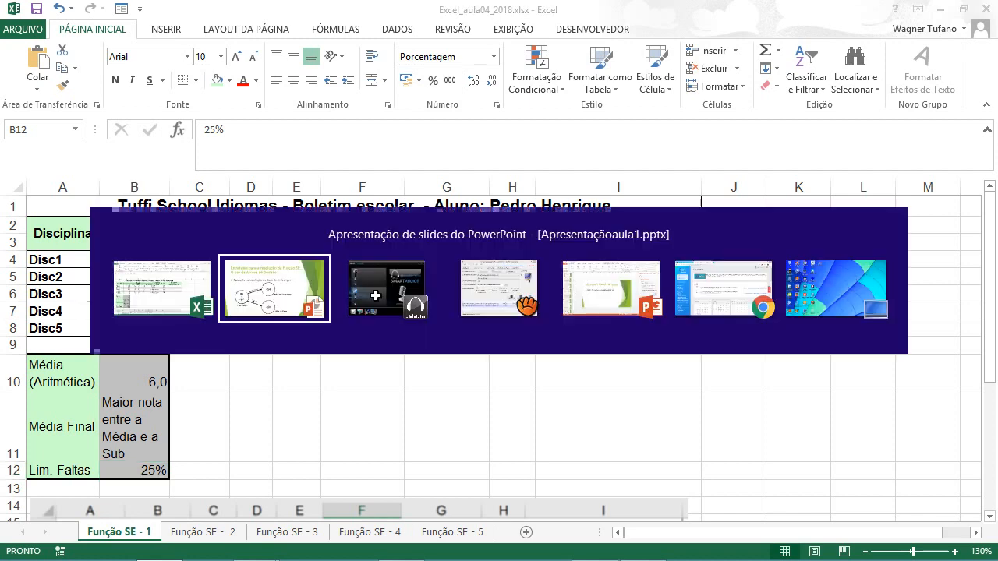
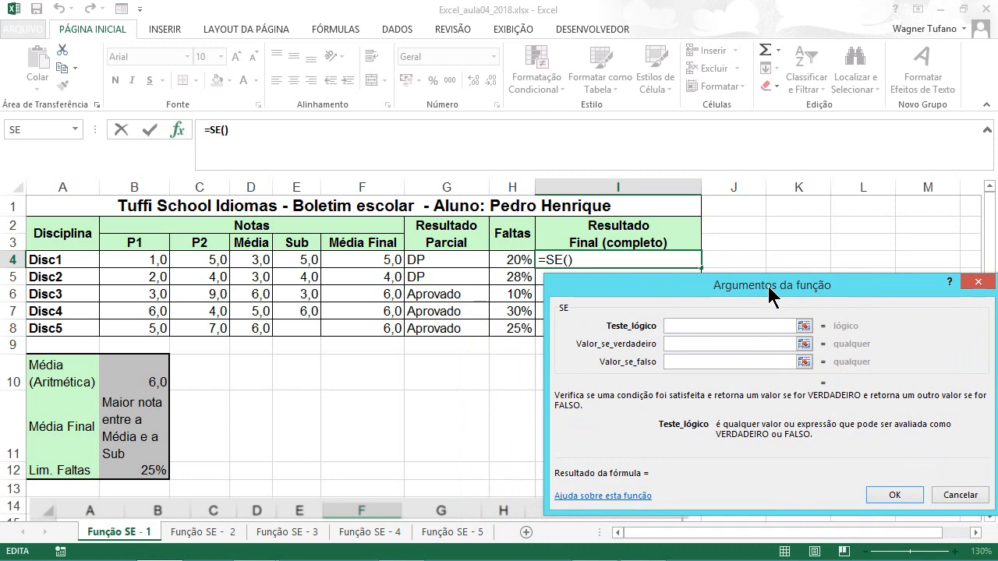
Review the Resultado Final decision tree in the PowerPoint slide show and return to I4's SE function arguments in Excel
key(alt+Tab)
key(alt+Tab)
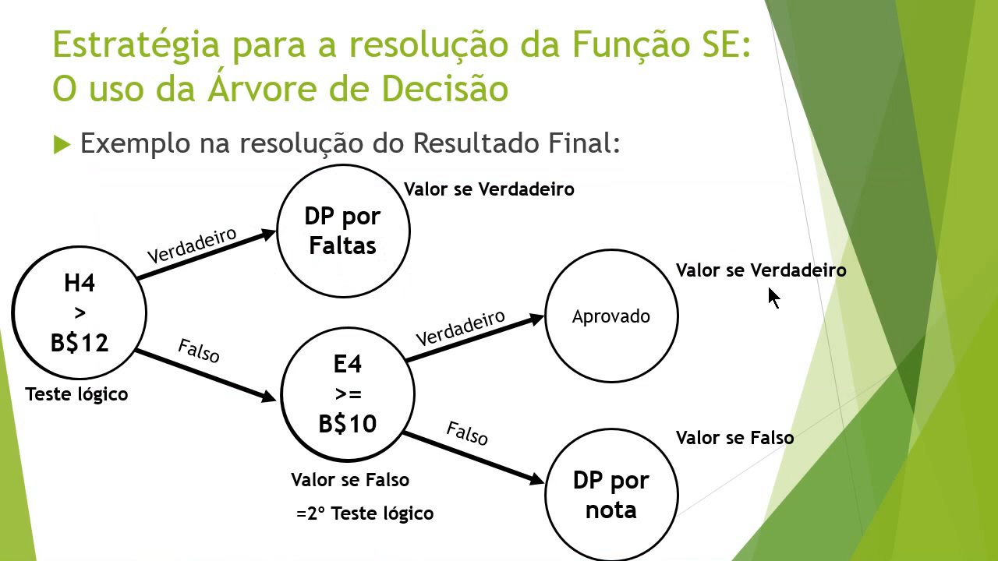
key(alt+Tab)
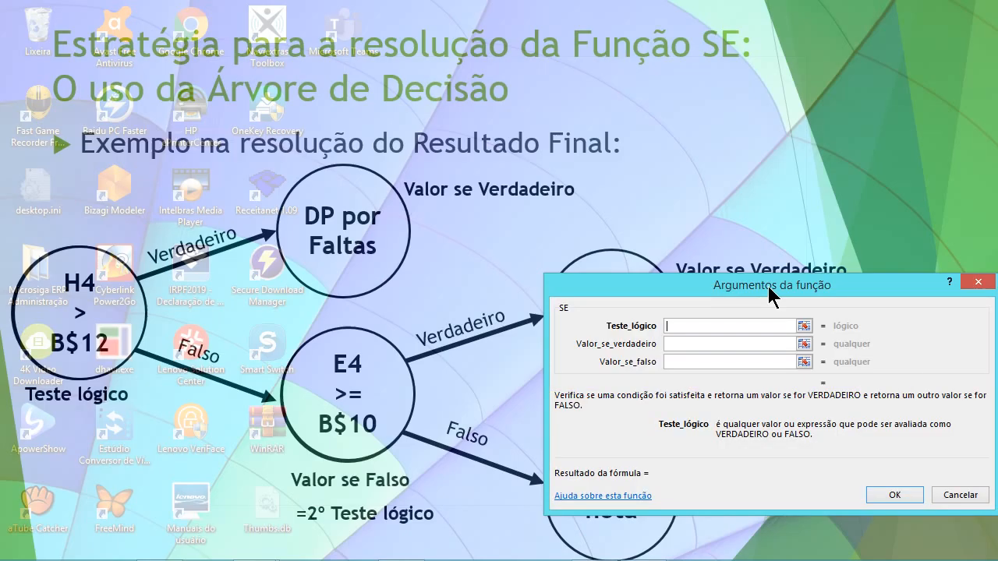
key(alt+Tab)
key(alt+Tab)
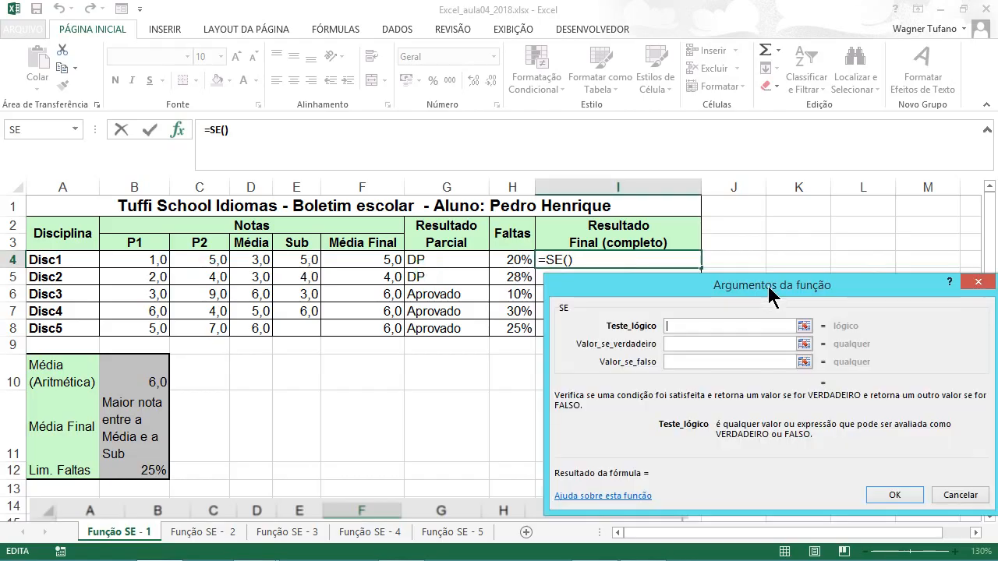
Set the logical test of I4's SE function to H4>B$12, comparing Disc1's absences with the absence limit
click(510, 260)
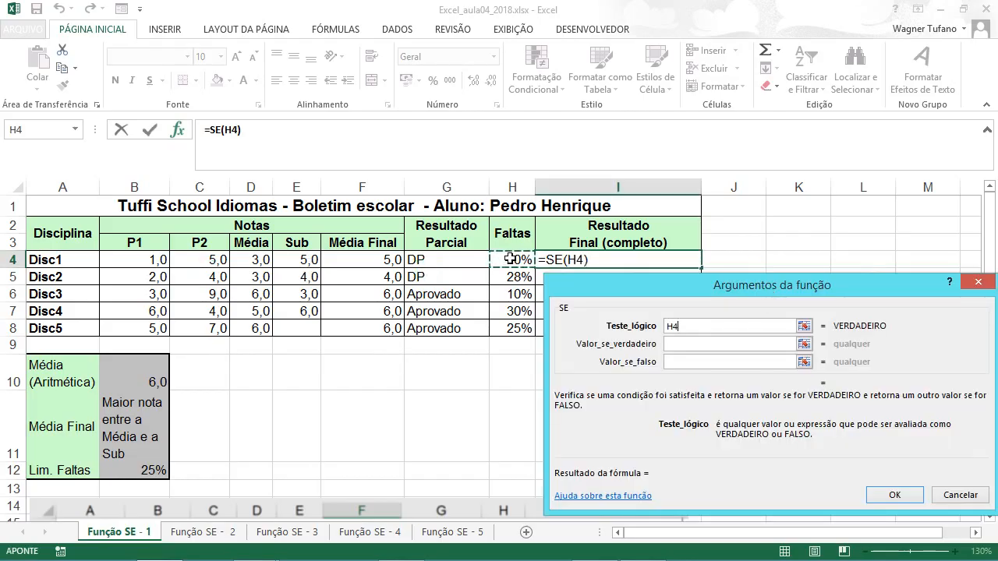
text(>)
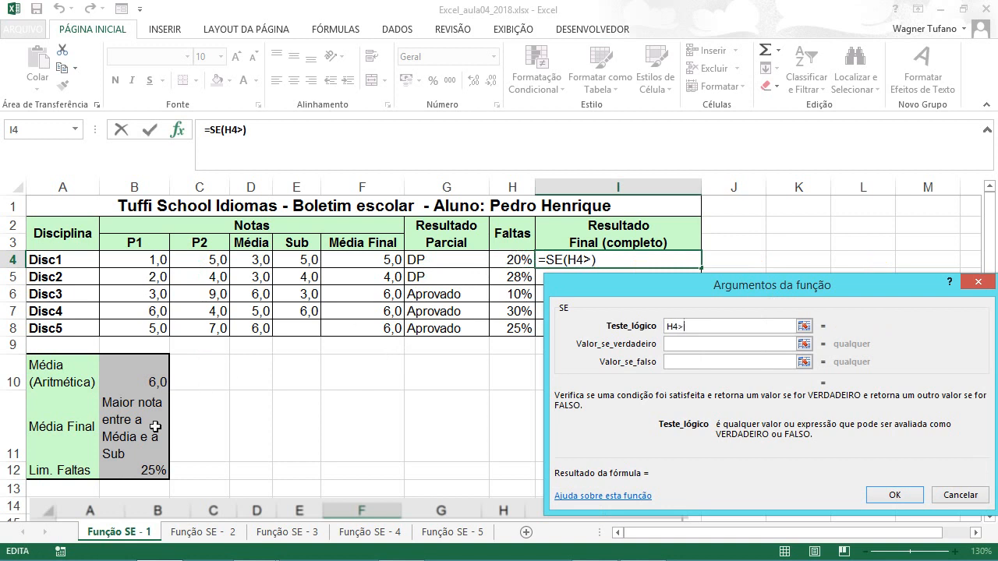
click(143, 468)
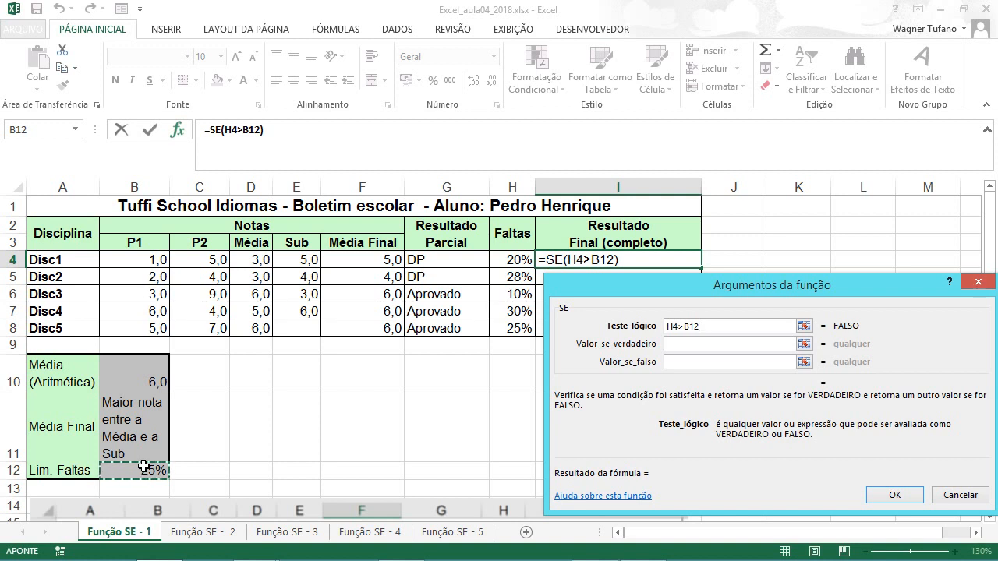
key(F4)
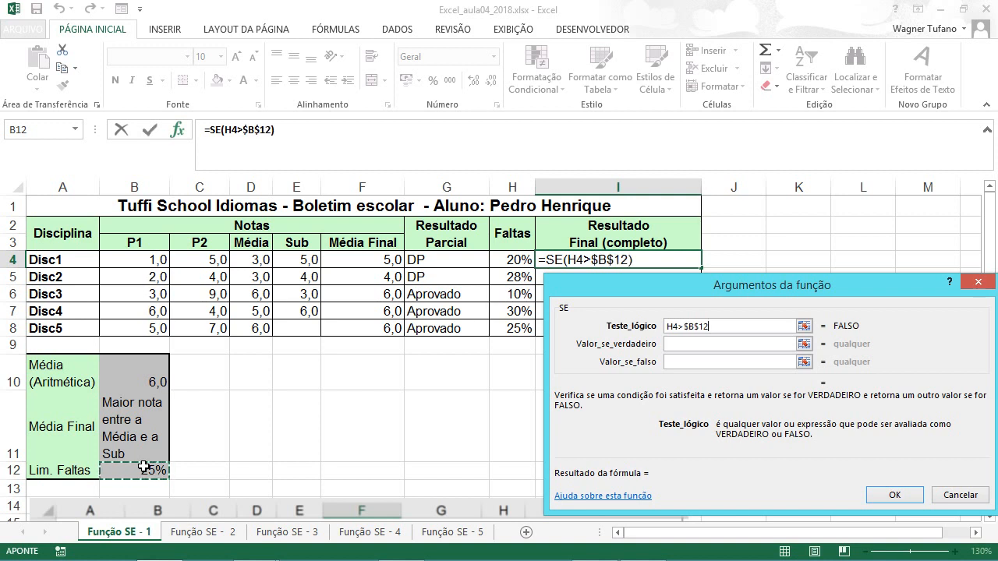
key(F4)
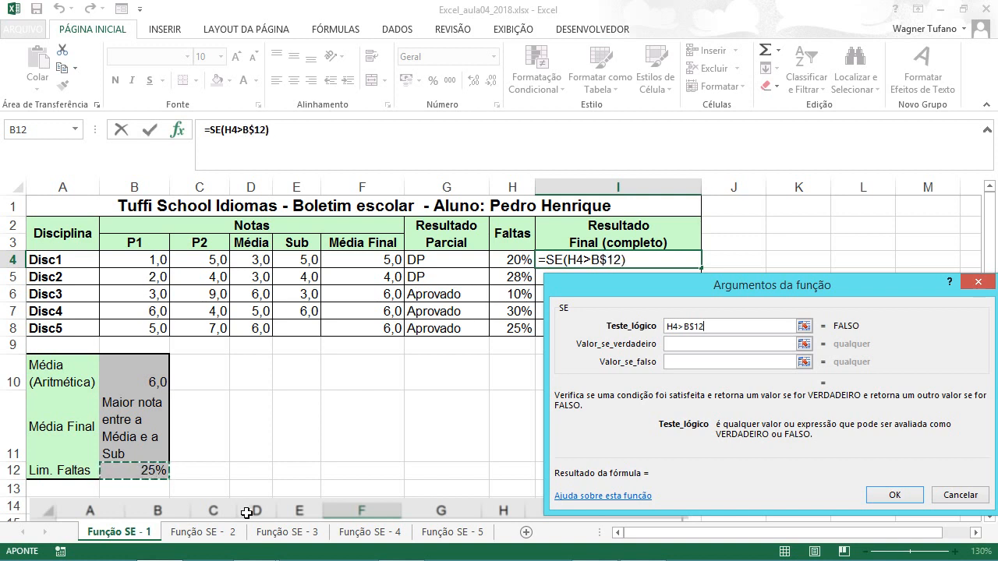
Set the value if true of I4's SE function to "DP POR FALTA"
click(722, 343)
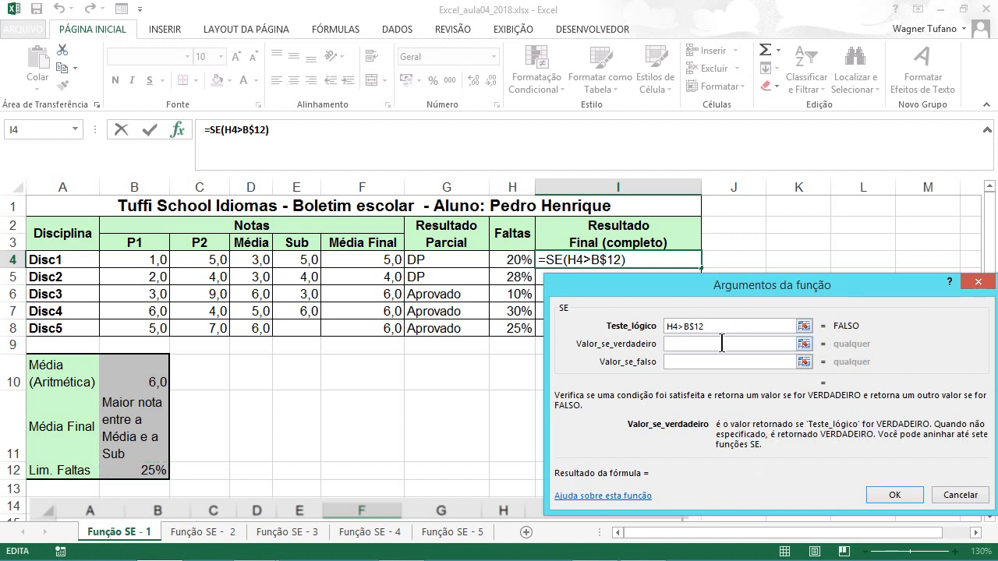
text(d)
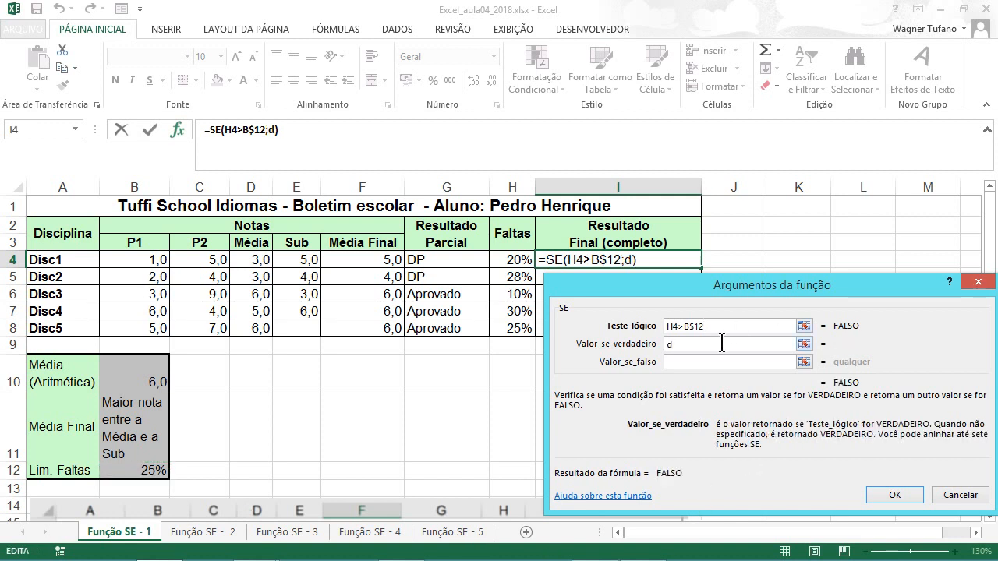
key(BackSpace)
text(DP POR FALTA)
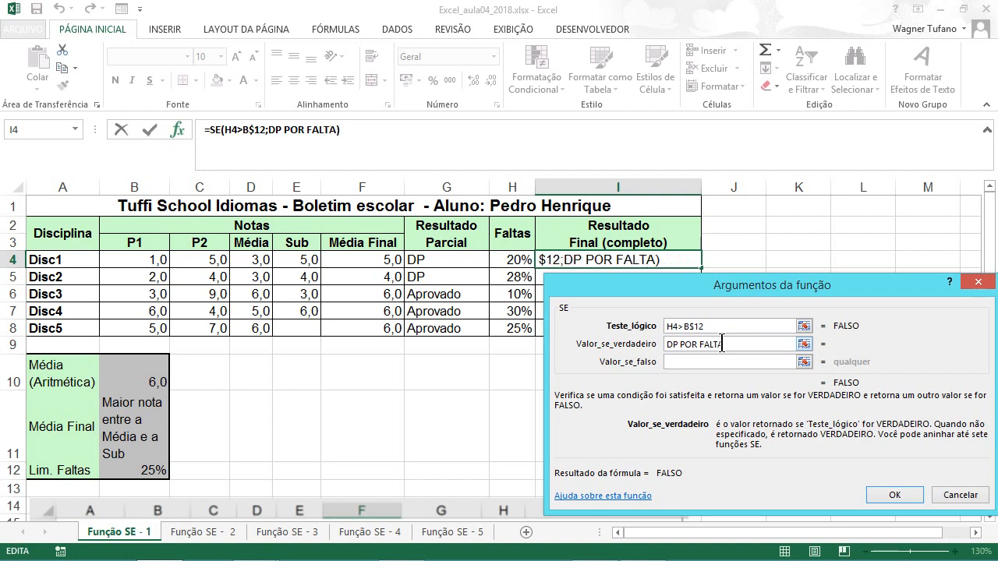
Check the second test in the PowerPoint decision tree and nest another SE function in I4's value if false
click(691, 362)
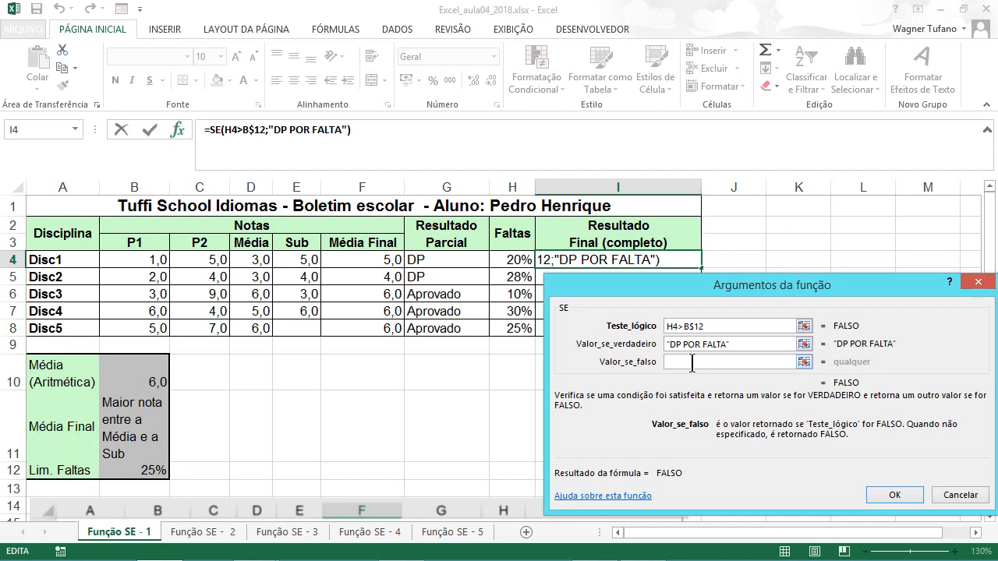
key(alt+Tab)
key(alt+Tab)
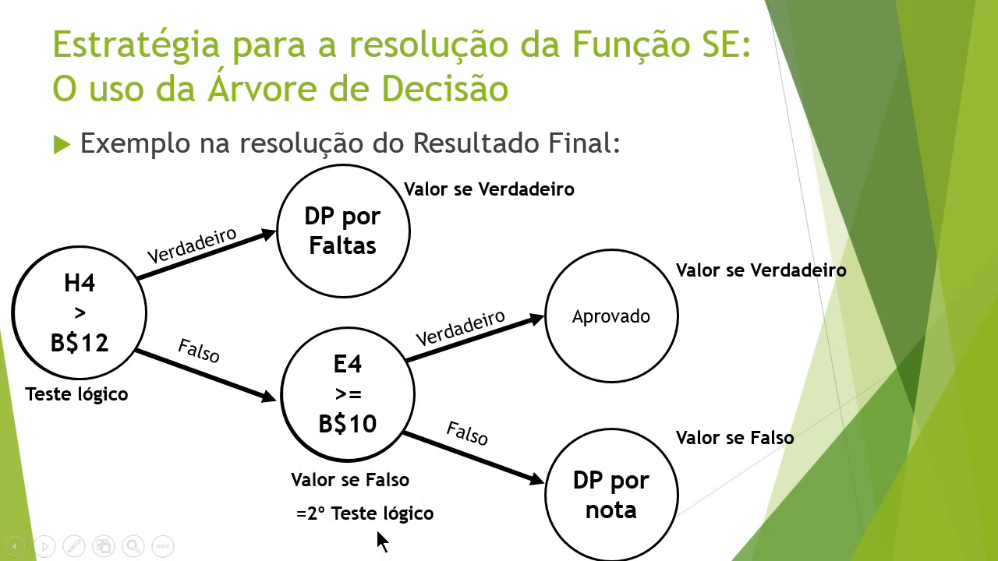
key(alt+Tab)
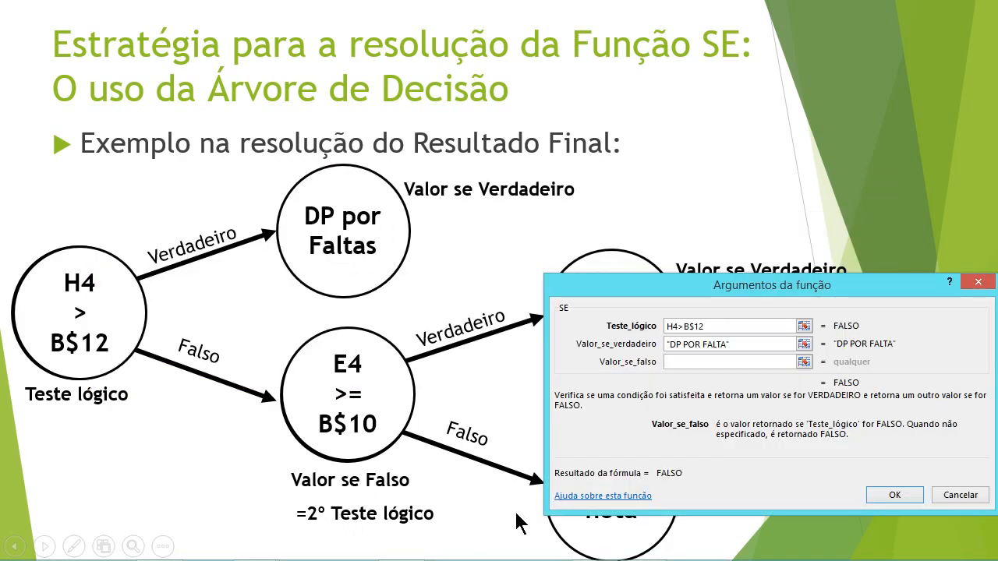
key(alt+Tab)
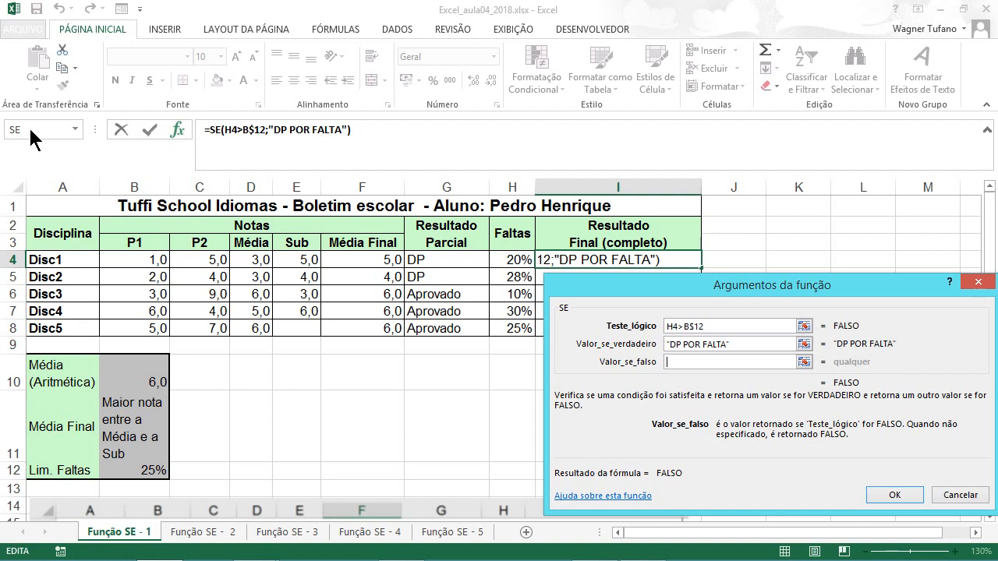
click(28, 125)
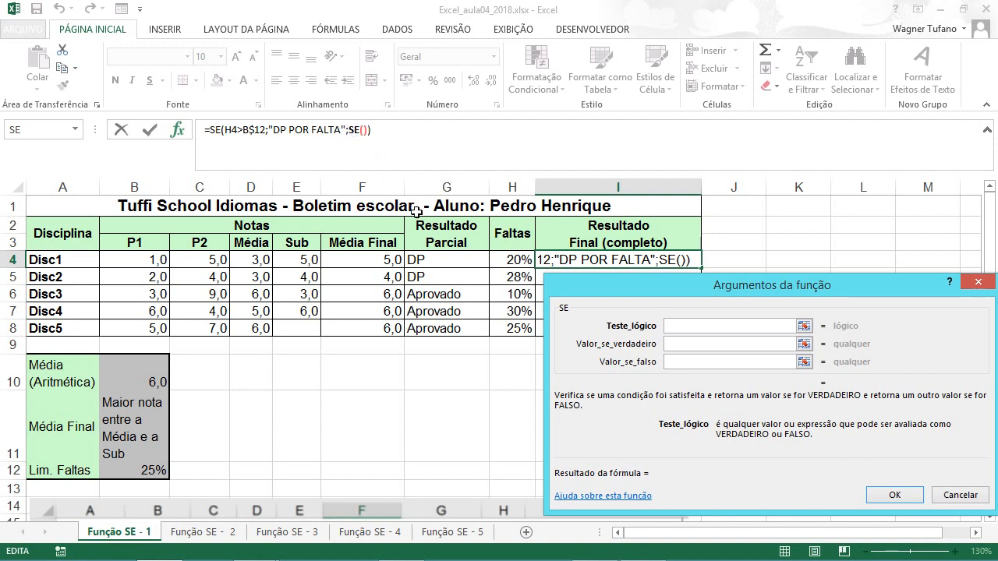
Set the nested SE function's logical test to F4>=B$10, comparing Disc1's Média Final with the passing average
click(389, 259)
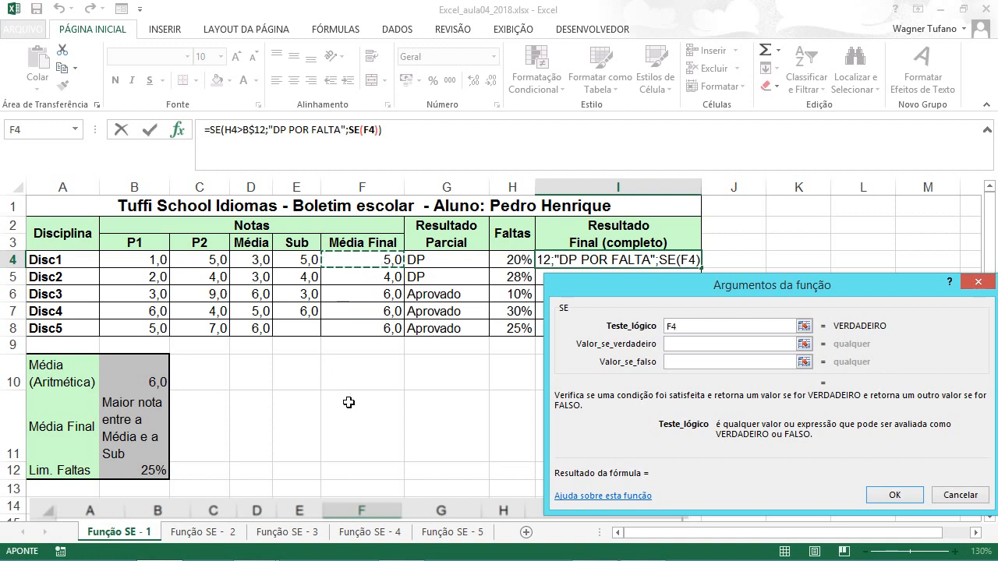
text(>=)
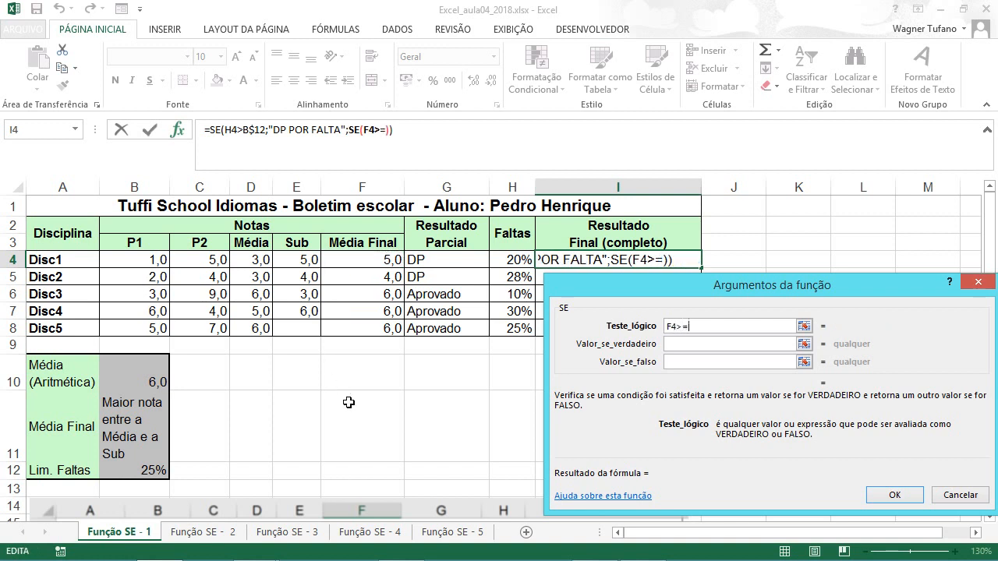
click(152, 380)
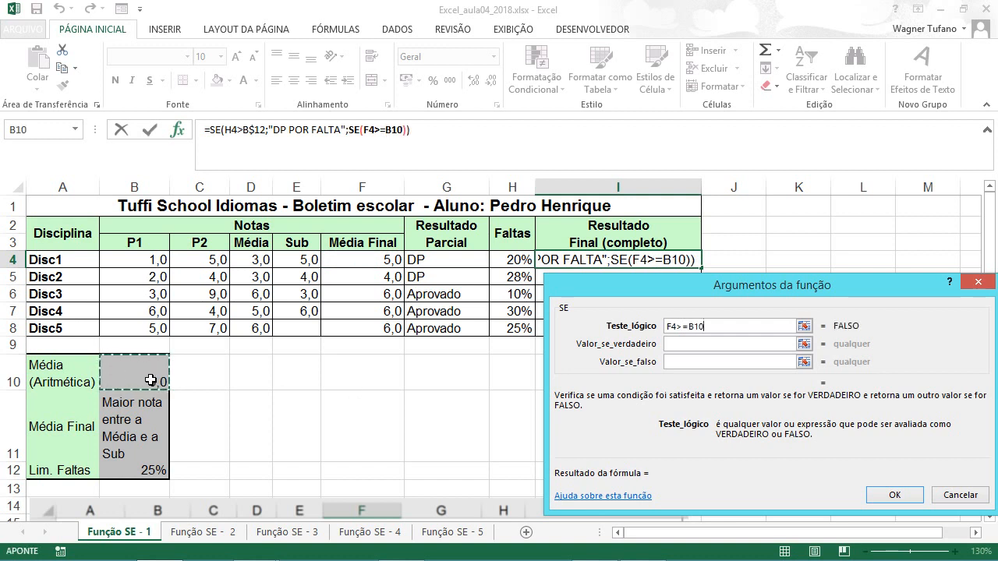
key(F4)
key(F4)
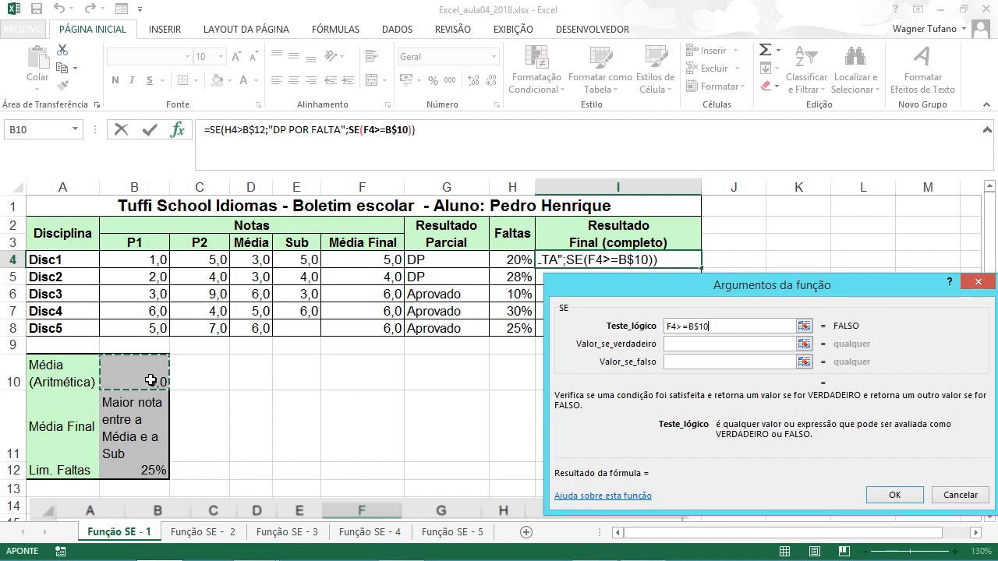
Set the nested SE function's value if true to "APROVADO" in capital letters
click(678, 343)
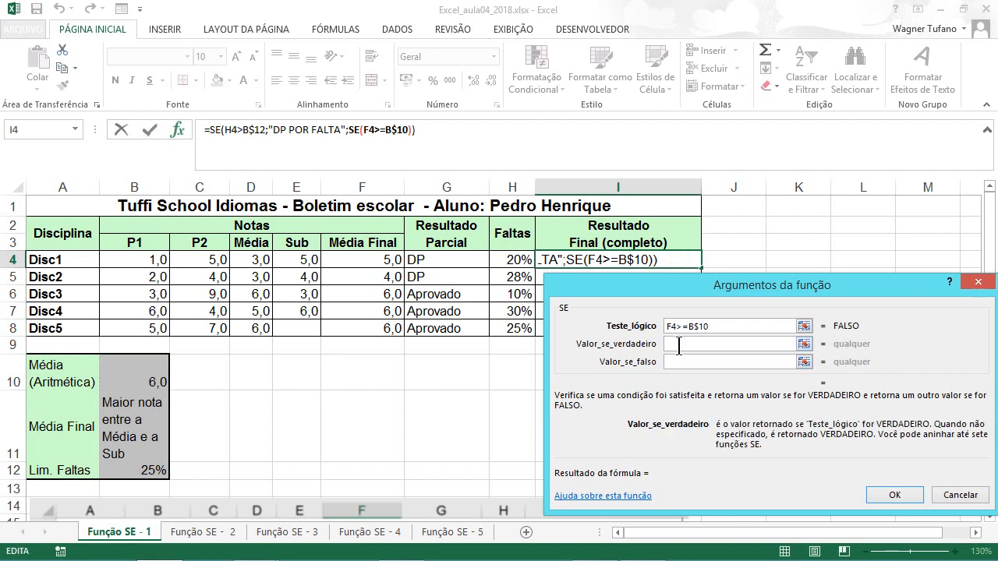
text(aPRO)
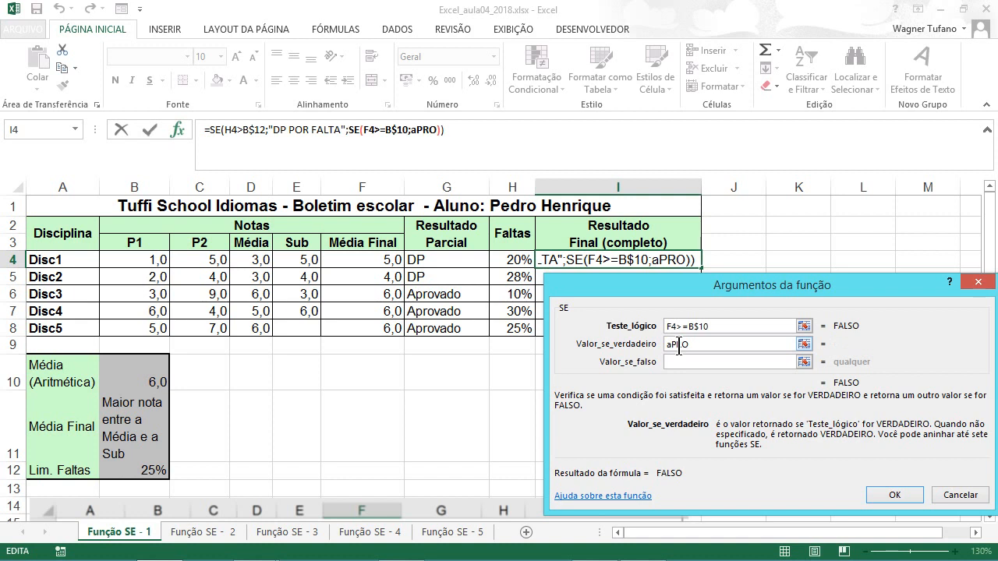
key(BackSpace)
key(BackSpace)
key(BackSpace)
key(BackSpace)
text(A)
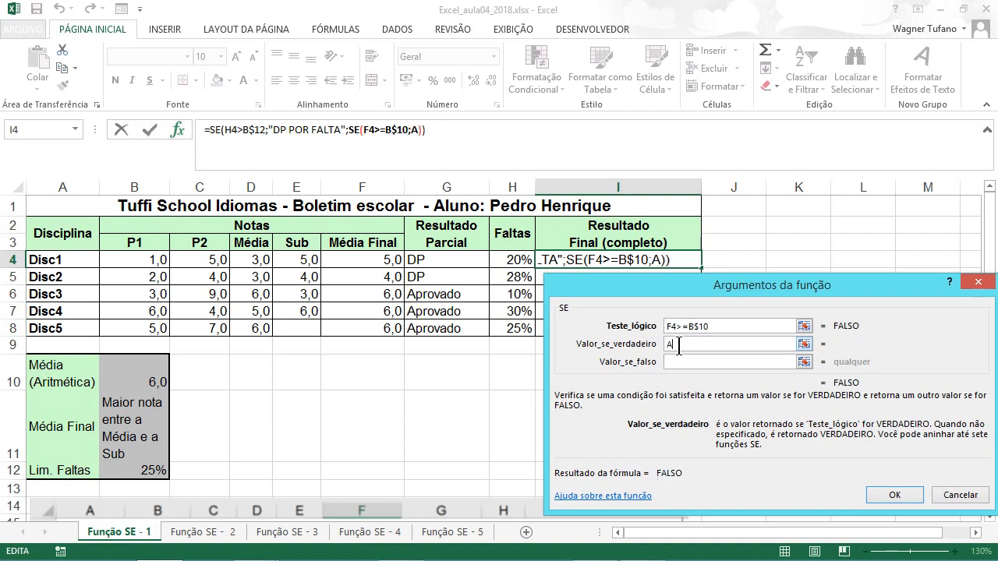
text(PROVADO)
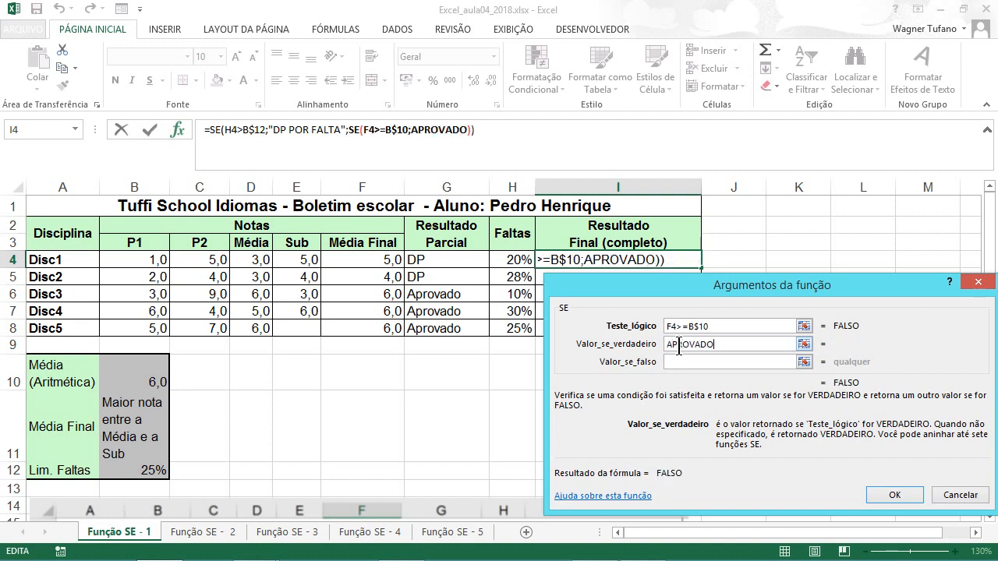
Set the nested SE function's value if false to "DP POR NOTA" and insert the complete formula in I4
click(678, 361)
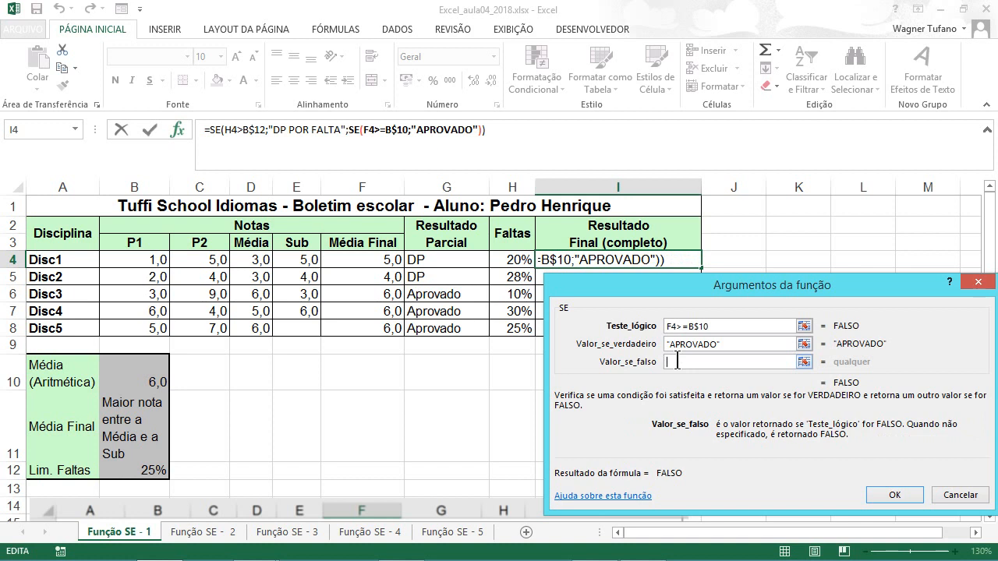
text(DP)
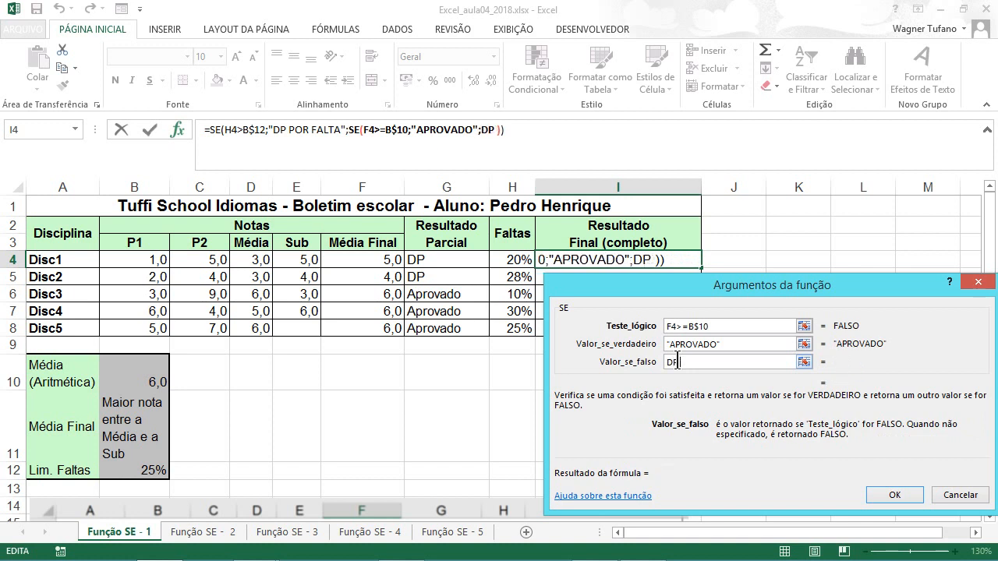
text( POR NOTA)
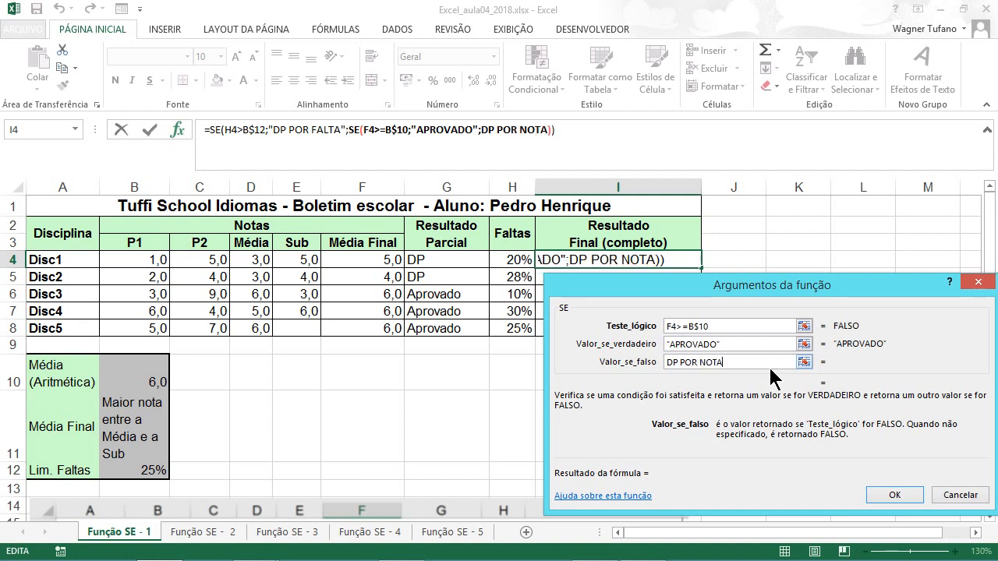
click(758, 347)
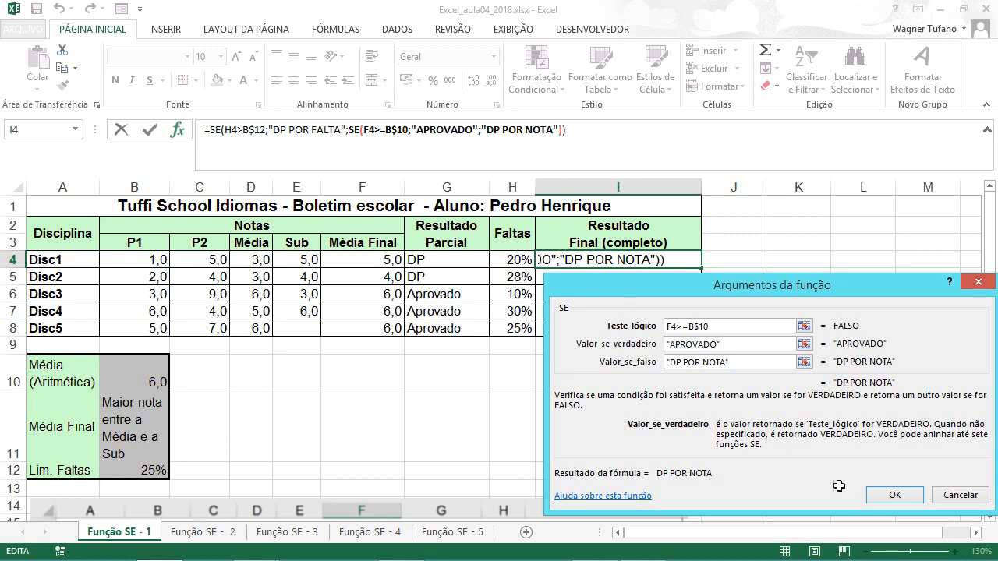
click(896, 496)
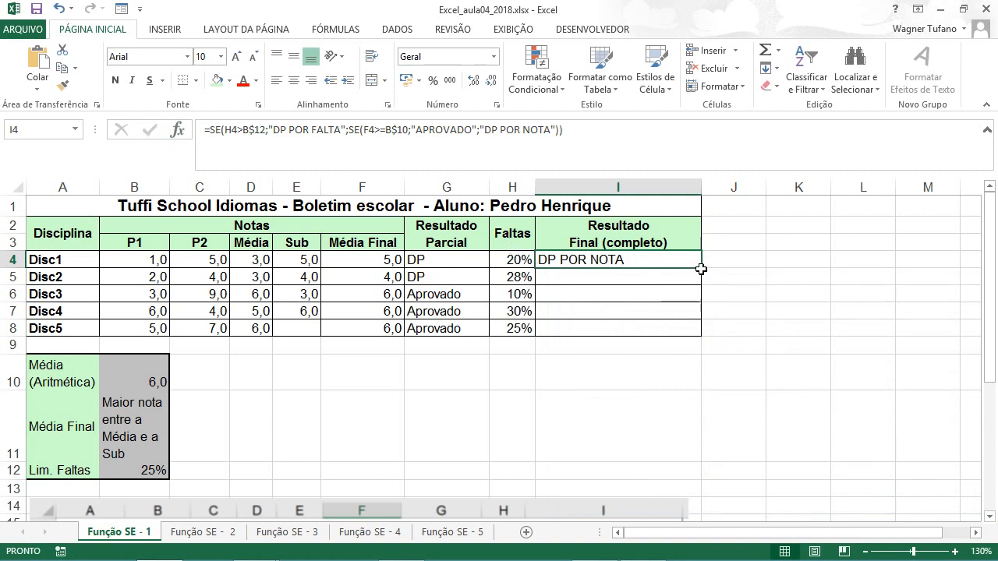
Copy I4's Resultado Final formula down through I8 and select I7 to inspect Disc4's formula
drag(702, 267, 699, 327)
drag(698, 334, 698, 335)
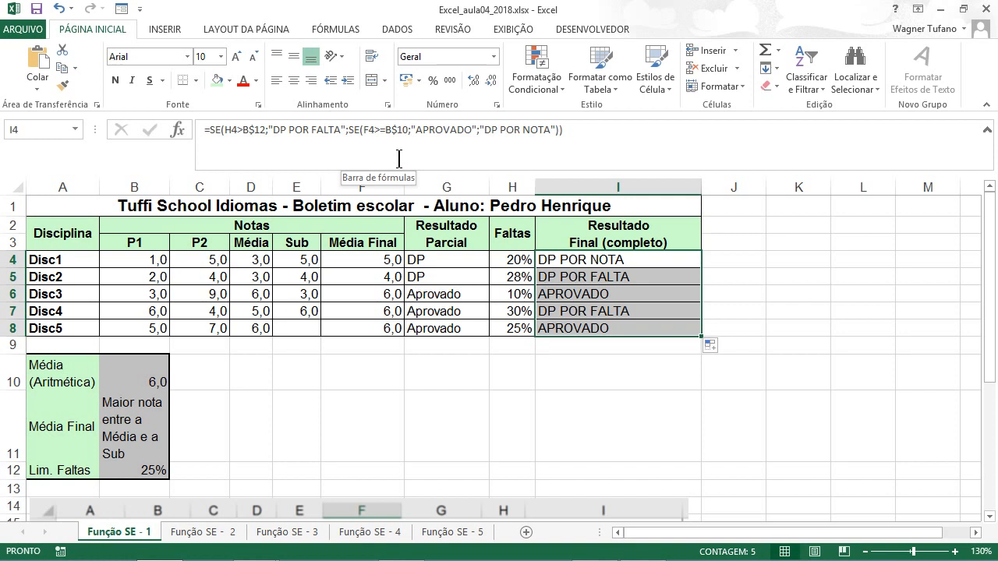
click(647, 311)
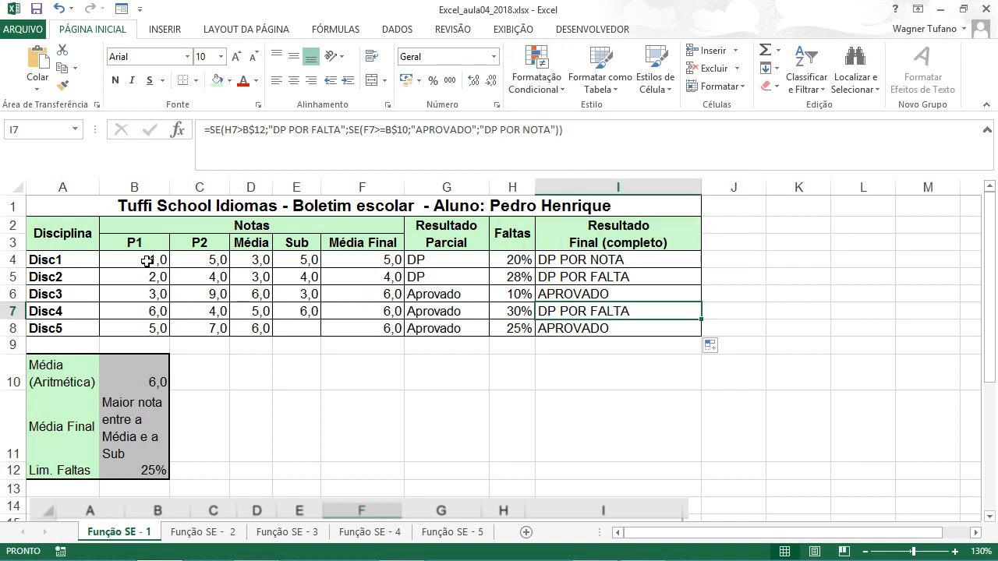
Add a conditional format to grades B4:F8 that shows values less than =$B$10 with the Texto Vermelho format
drag(152, 260, 352, 324)
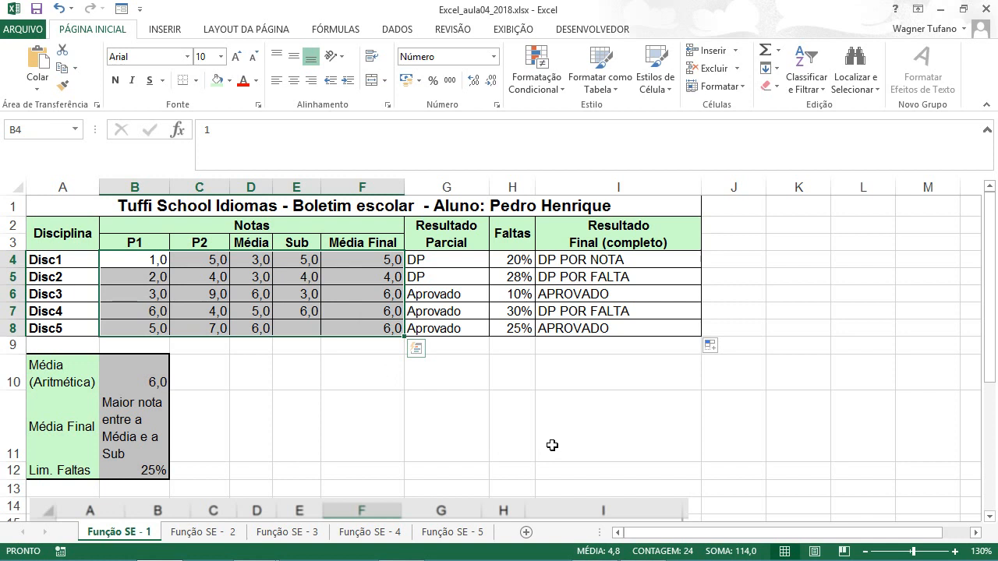
click(528, 89)
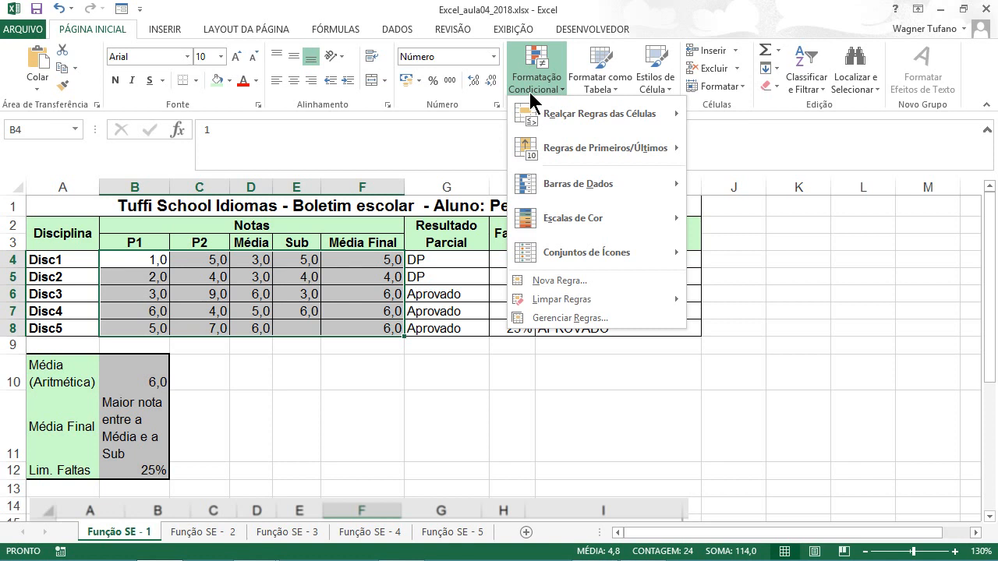
mouse_move(546, 109)
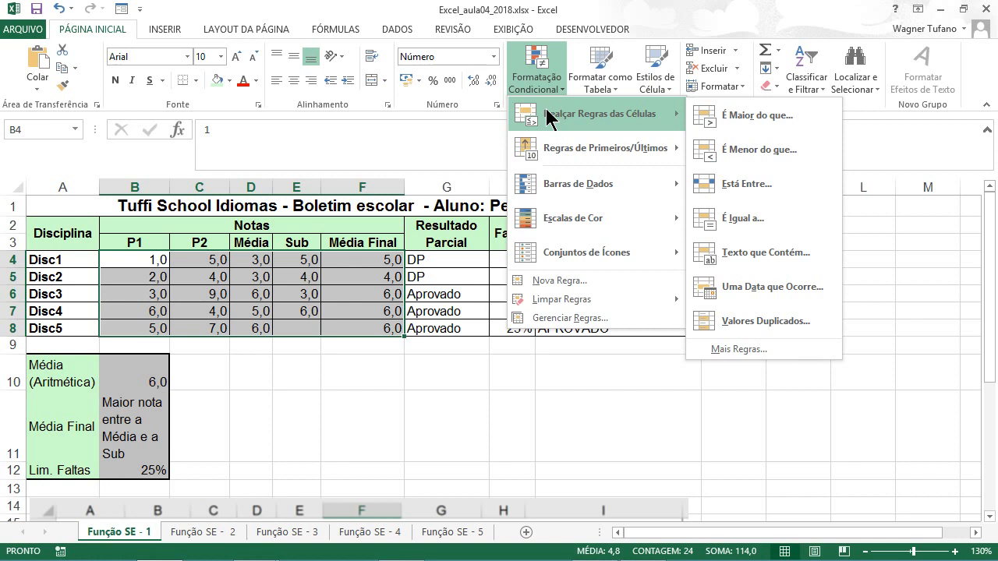
click(777, 148)
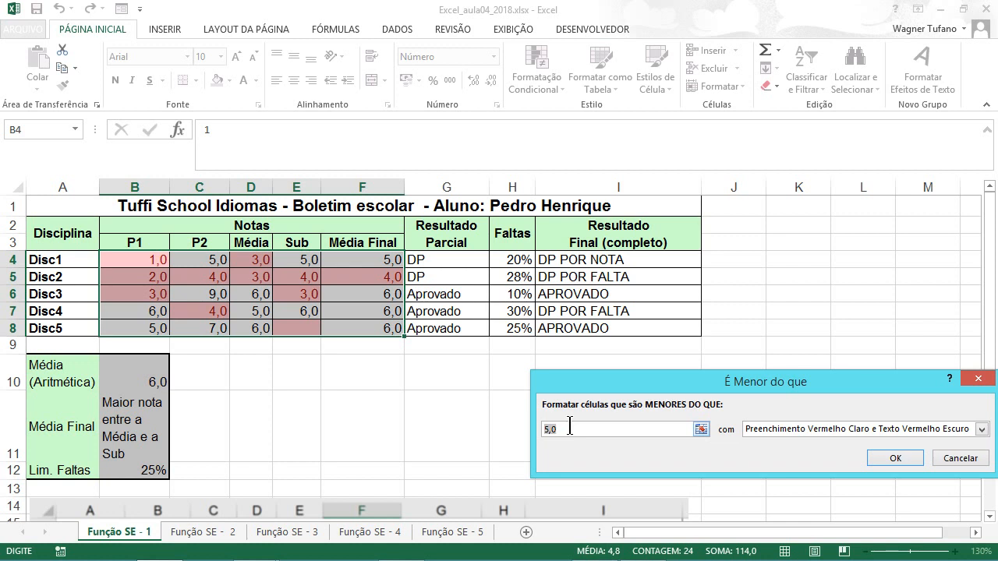
click(147, 377)
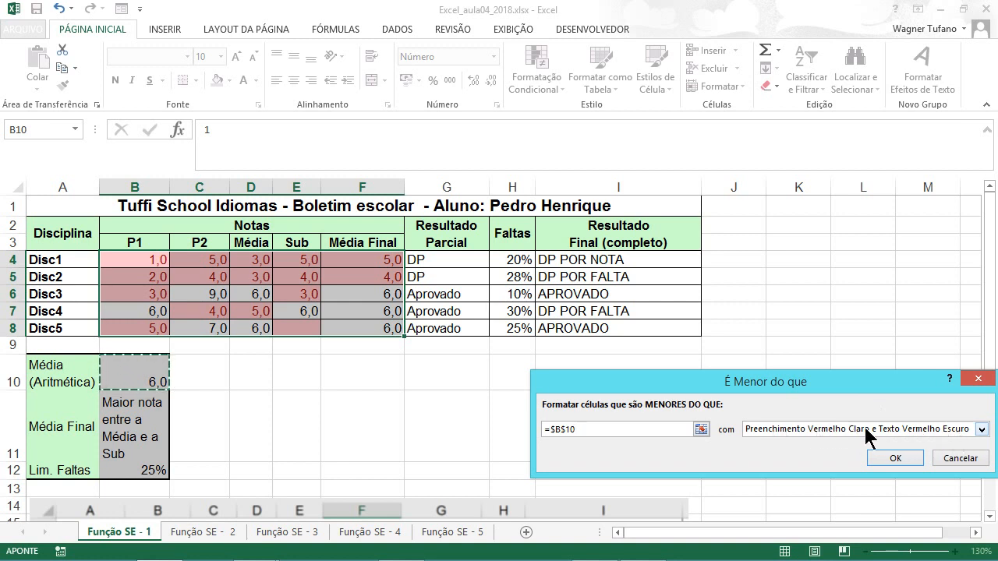
click(982, 430)
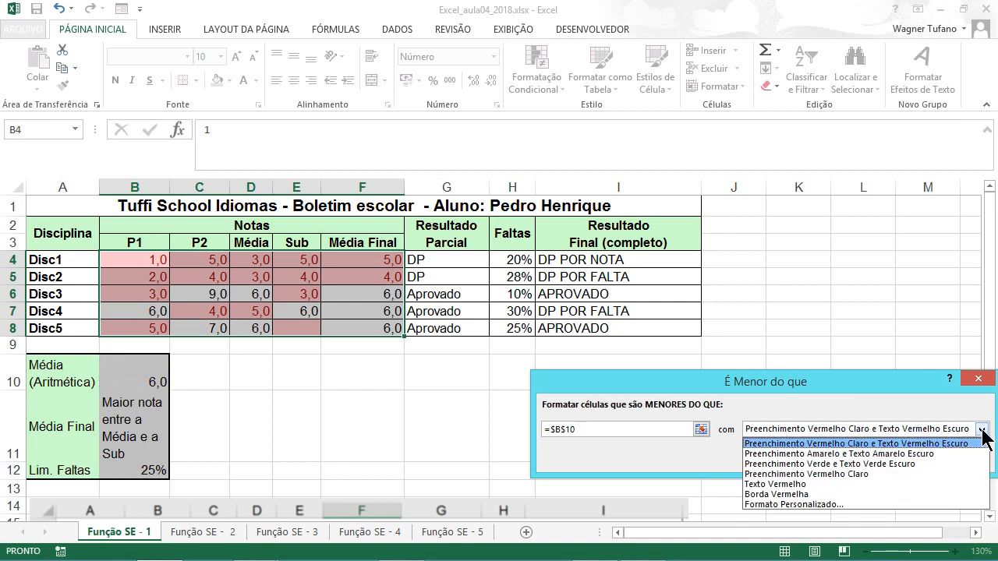
click(793, 484)
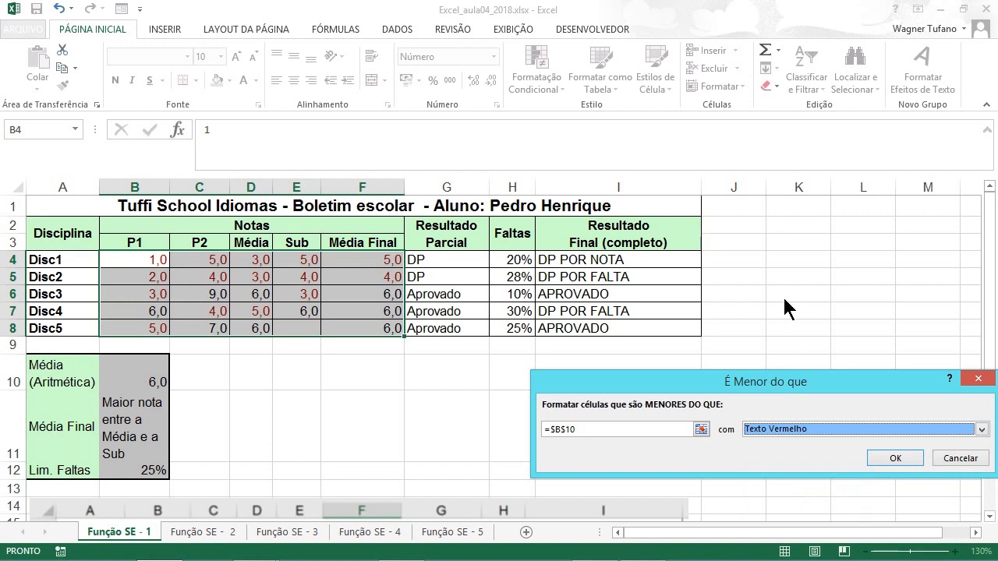
click(889, 458)
click(762, 435)
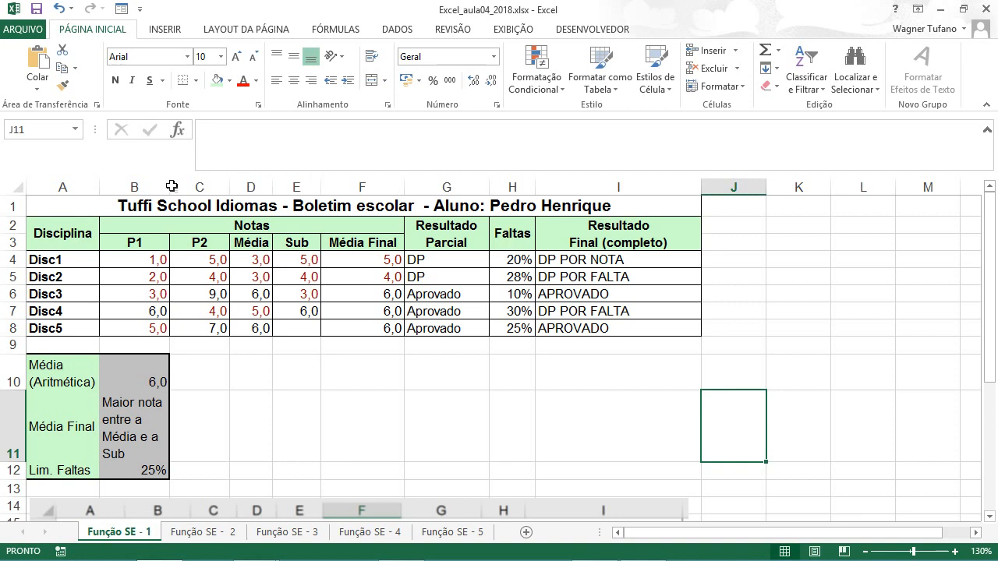
Start a second formatting rule for grades B4:F8 with the condition cell value greater than or equal to =$B$10
drag(138, 259, 347, 328)
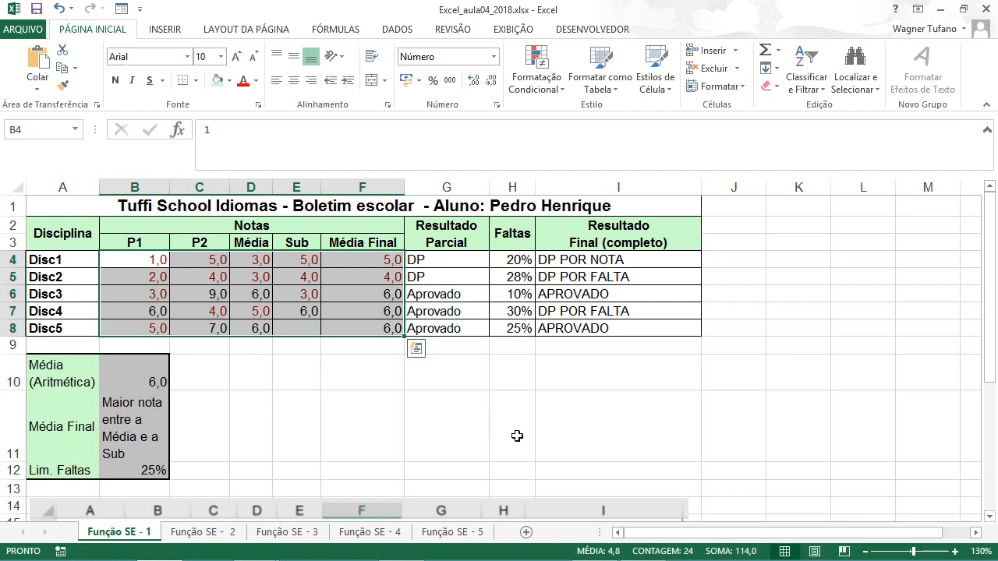
click(534, 77)
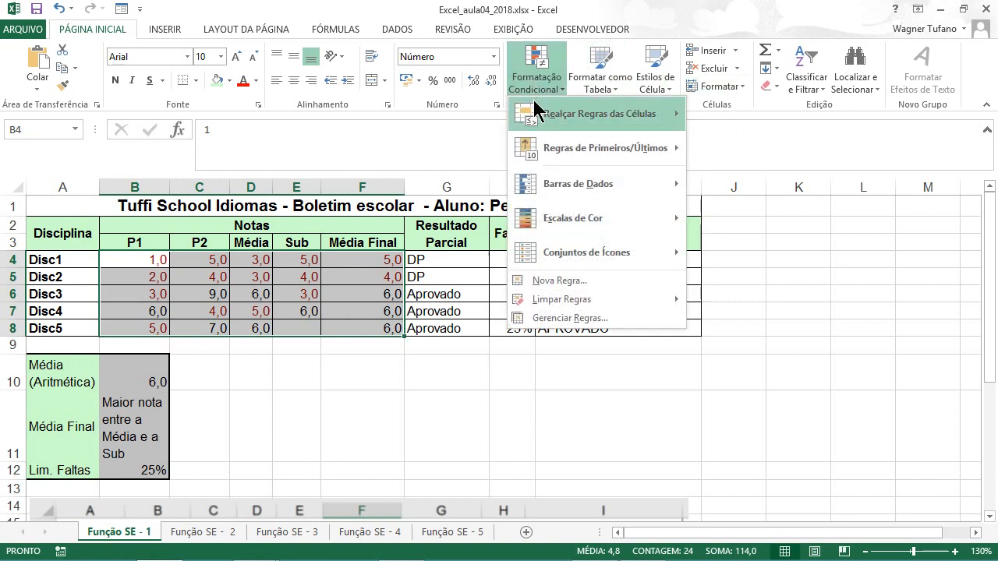
mouse_move(537, 111)
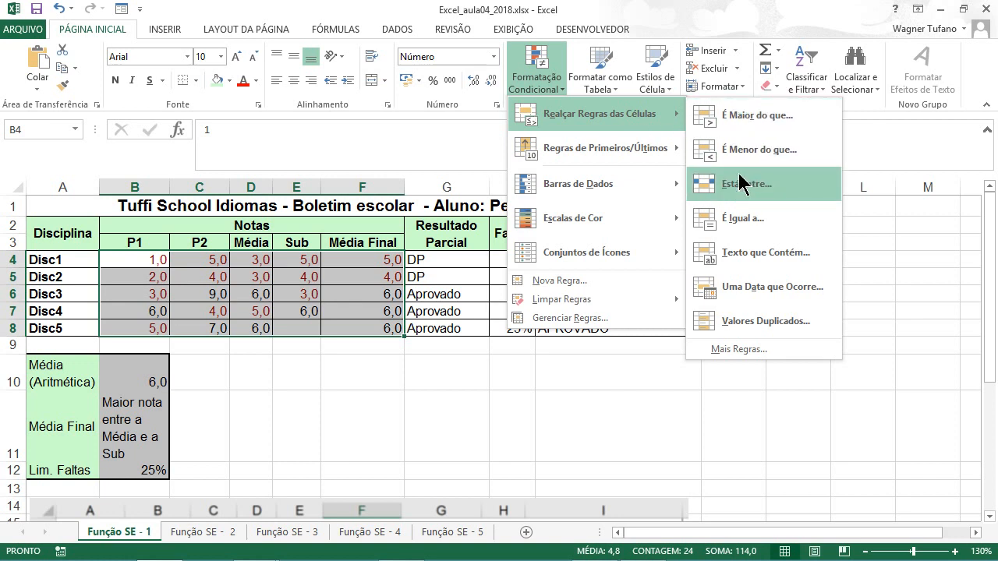
click(737, 349)
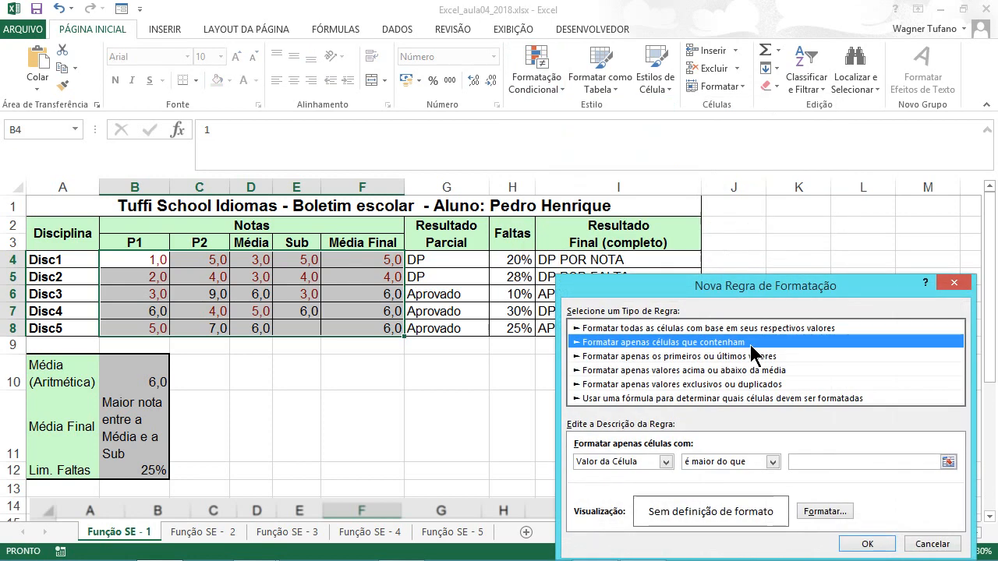
drag(759, 285, 751, 188)
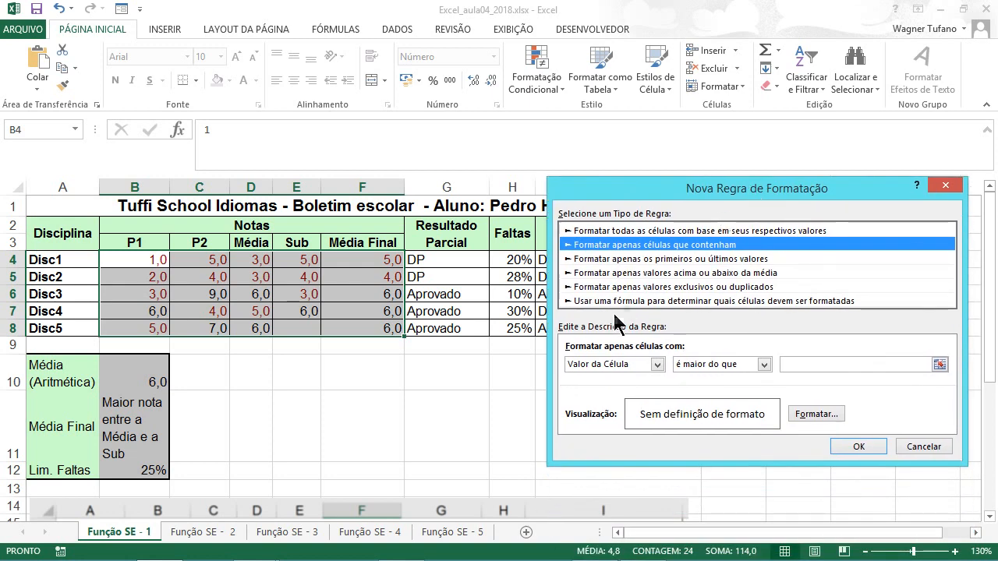
click(765, 364)
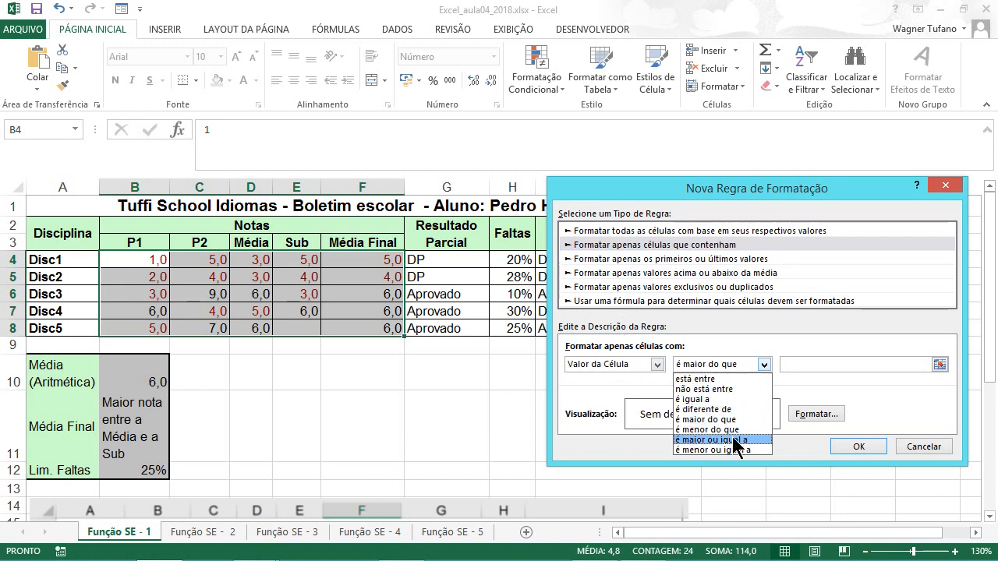
click(741, 439)
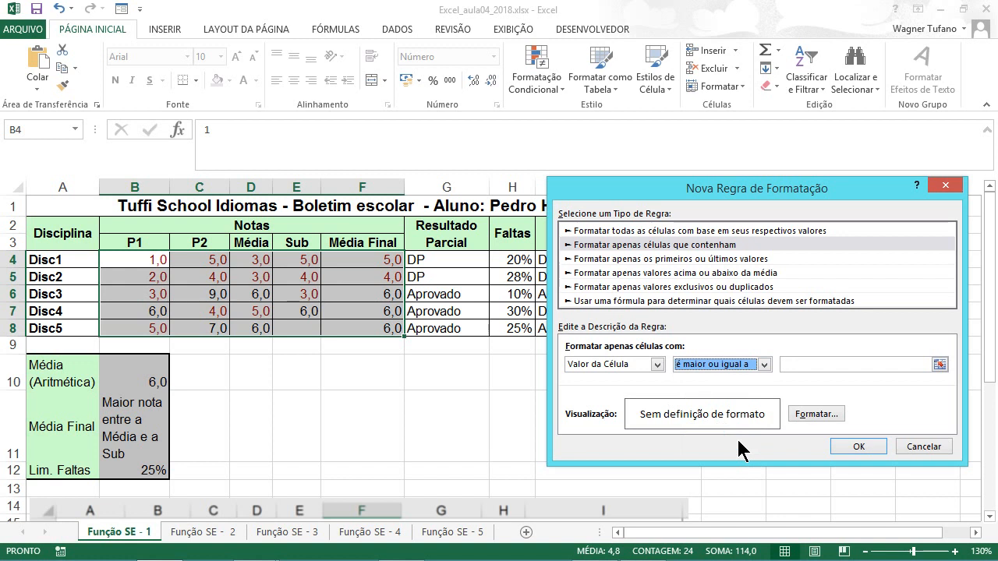
click(800, 365)
click(129, 377)
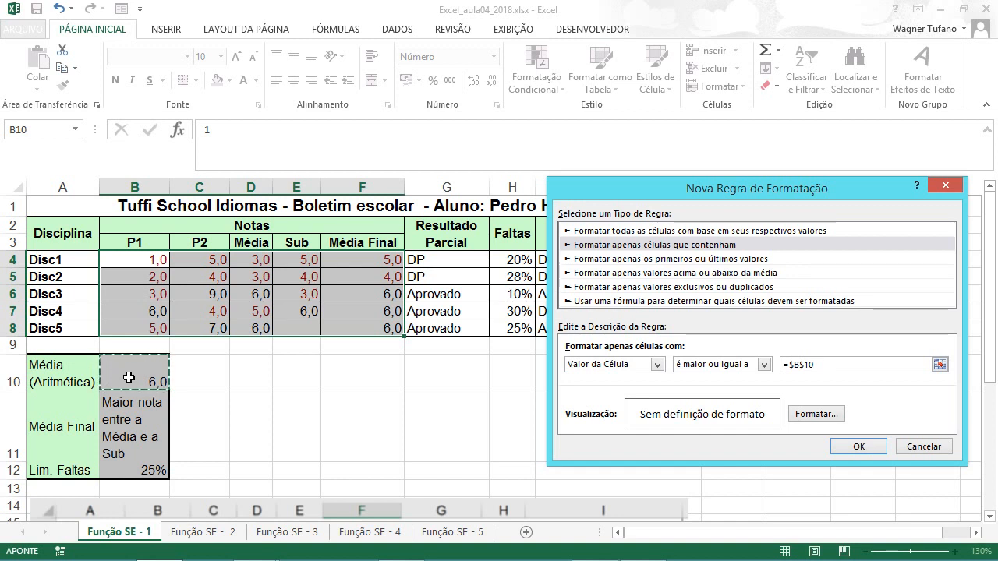
Give the new rule a dark blue font colour and apply it to the grades
click(810, 413)
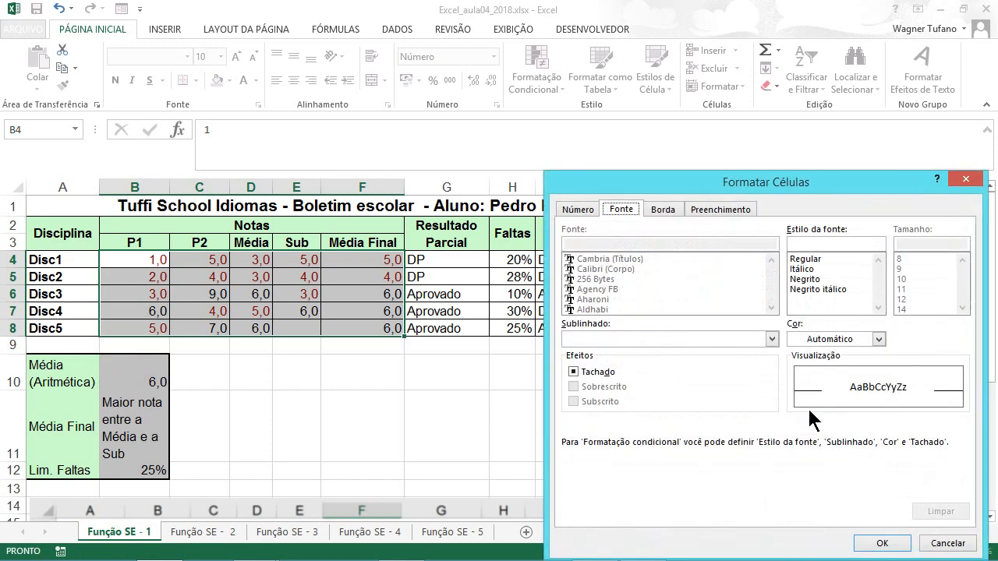
click(879, 340)
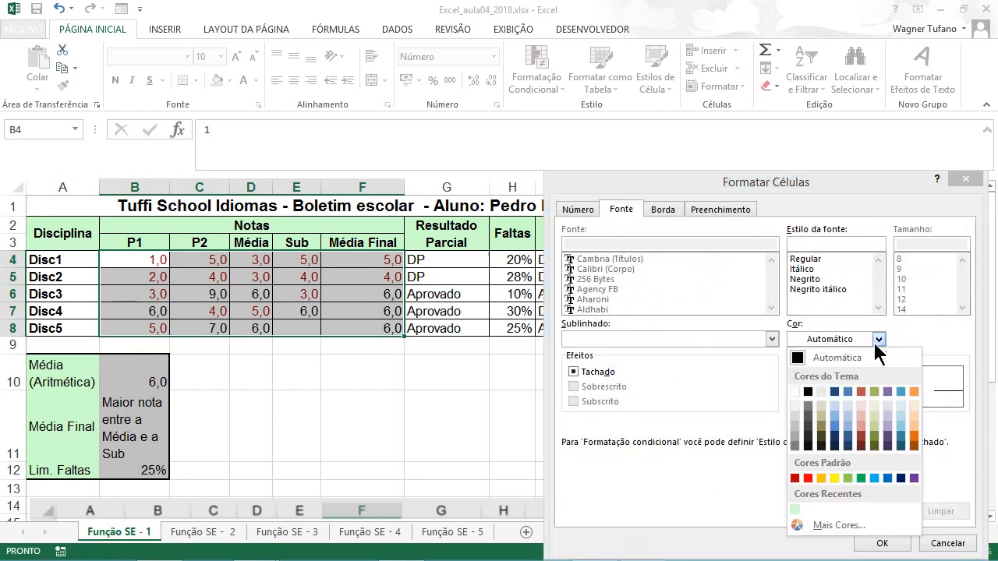
click(833, 390)
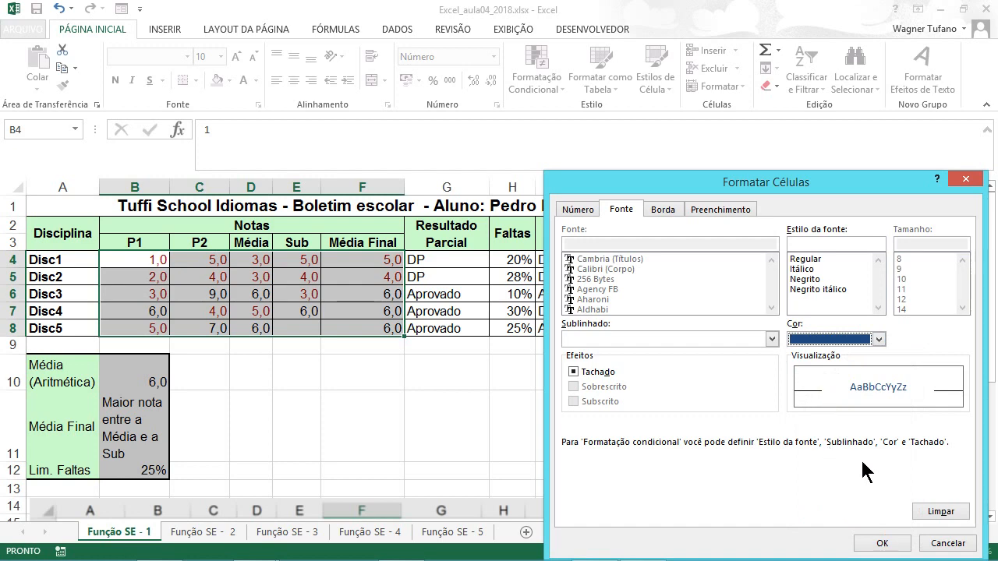
click(882, 542)
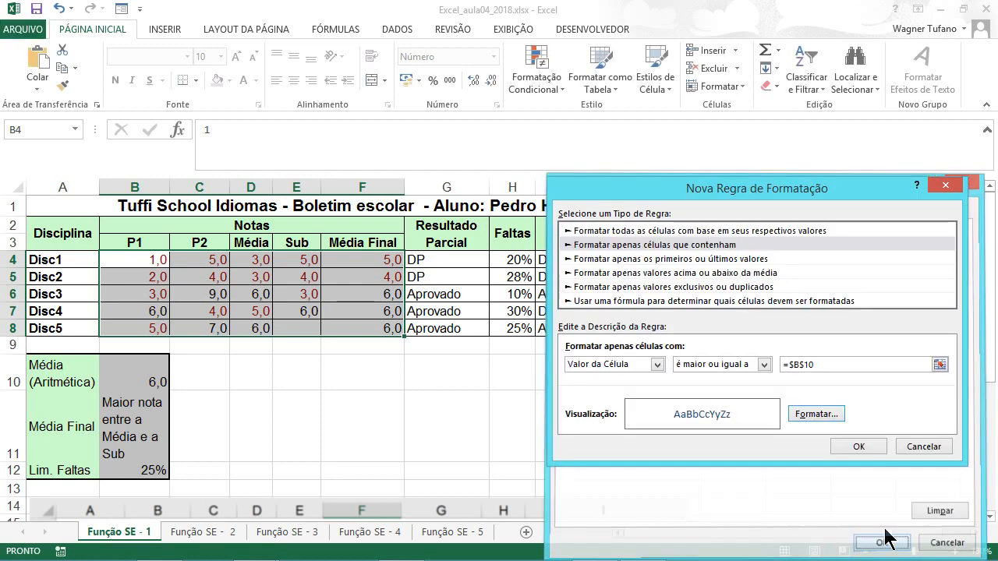
click(816, 414)
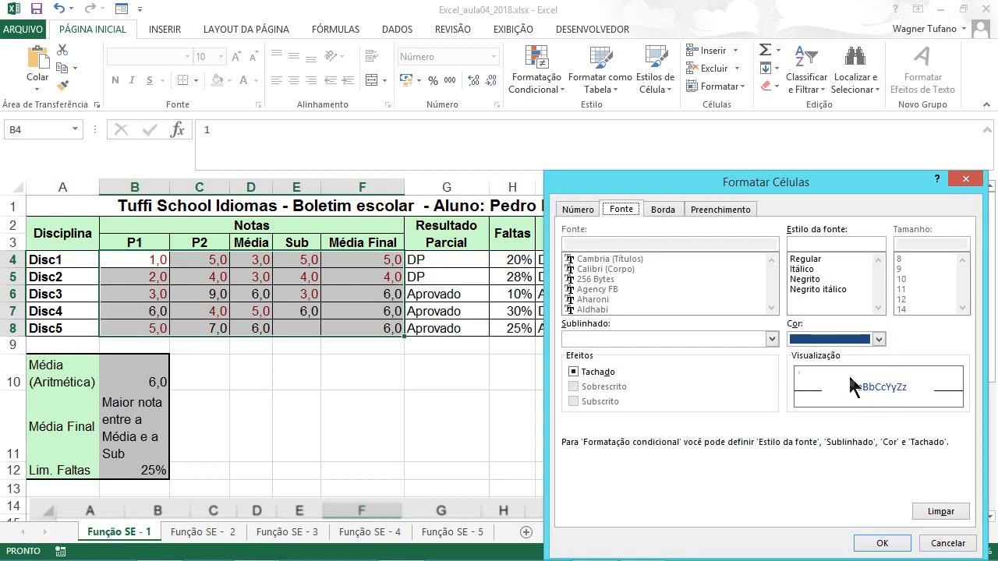
click(885, 543)
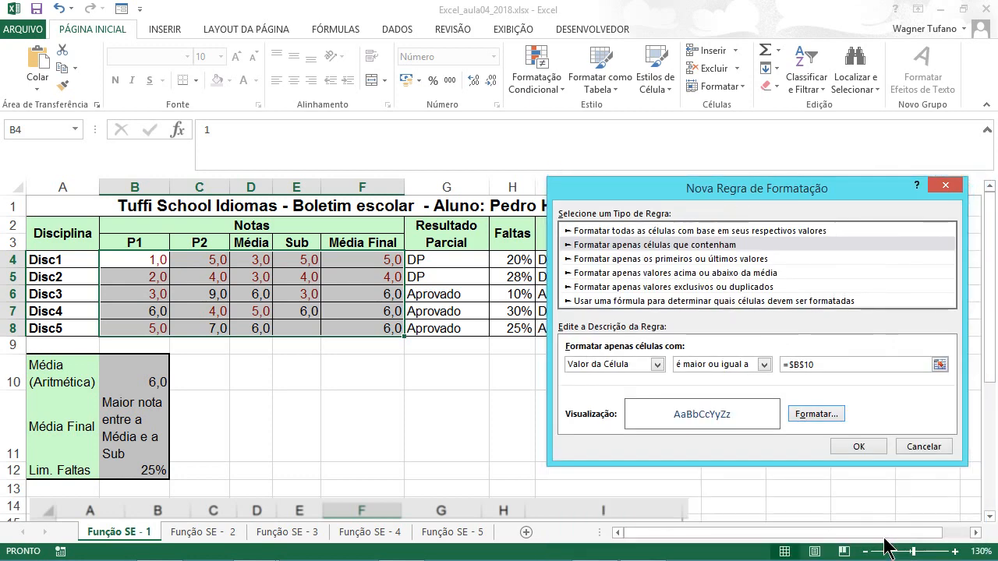
click(854, 443)
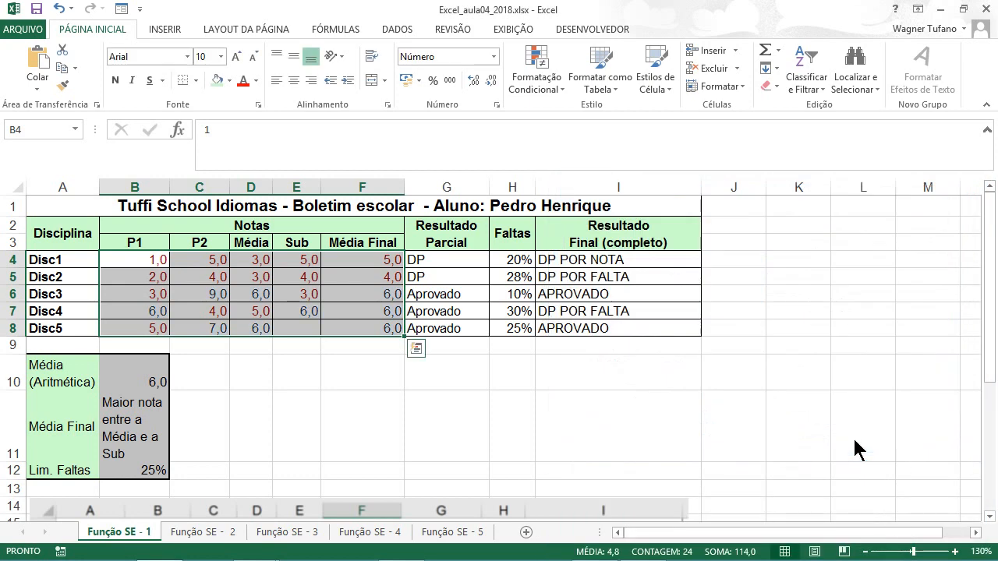
click(528, 397)
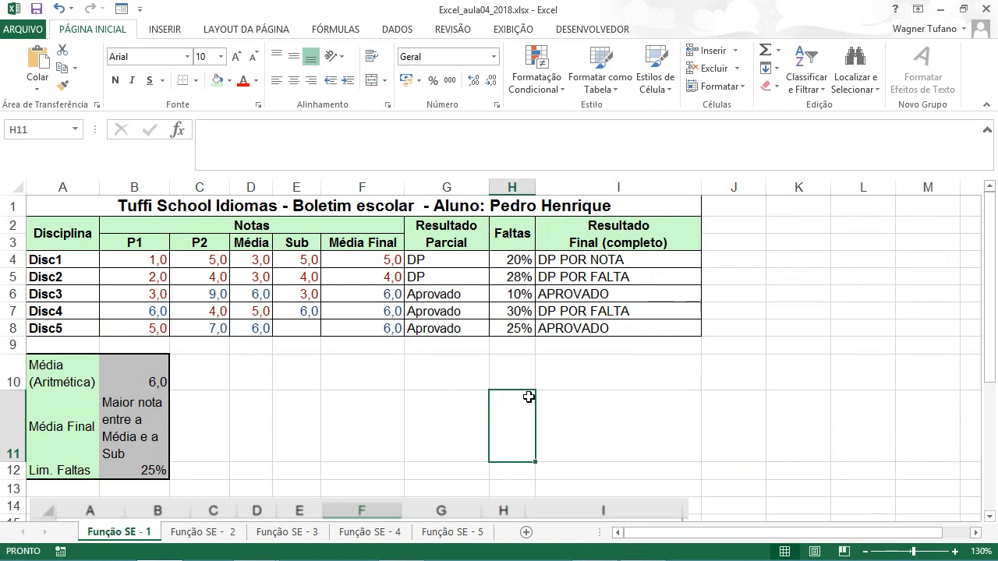
Try a Sub grade of 6 for Disc1 in E4 and undo the change
click(309, 261)
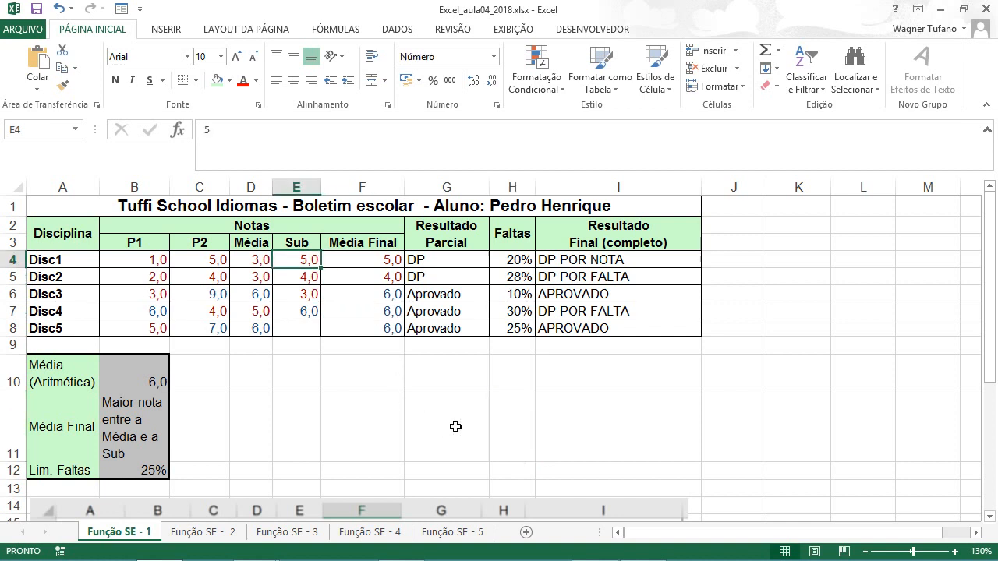
text(6)
key(Return)
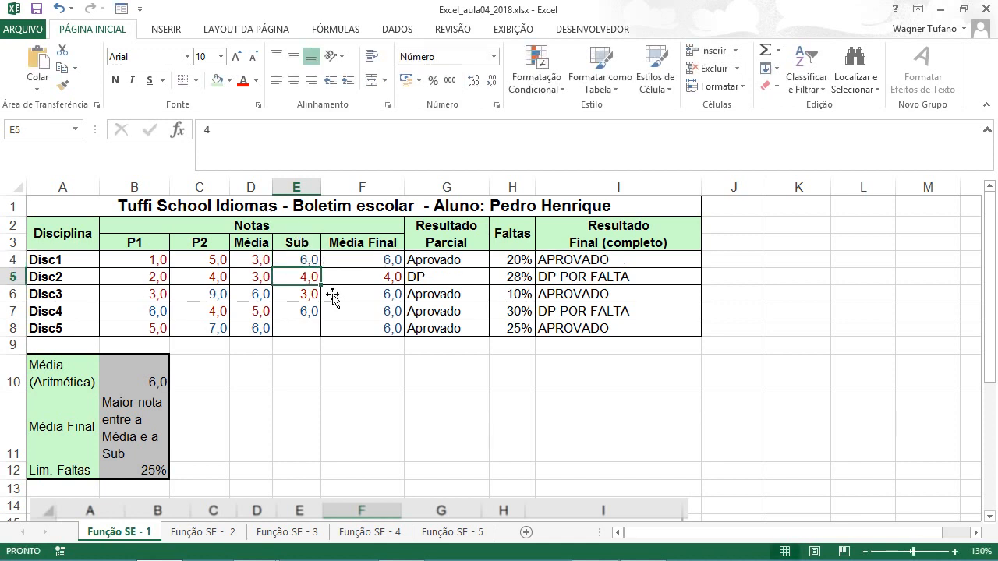
mouse_move(546, 559)
key(ctrl+z)
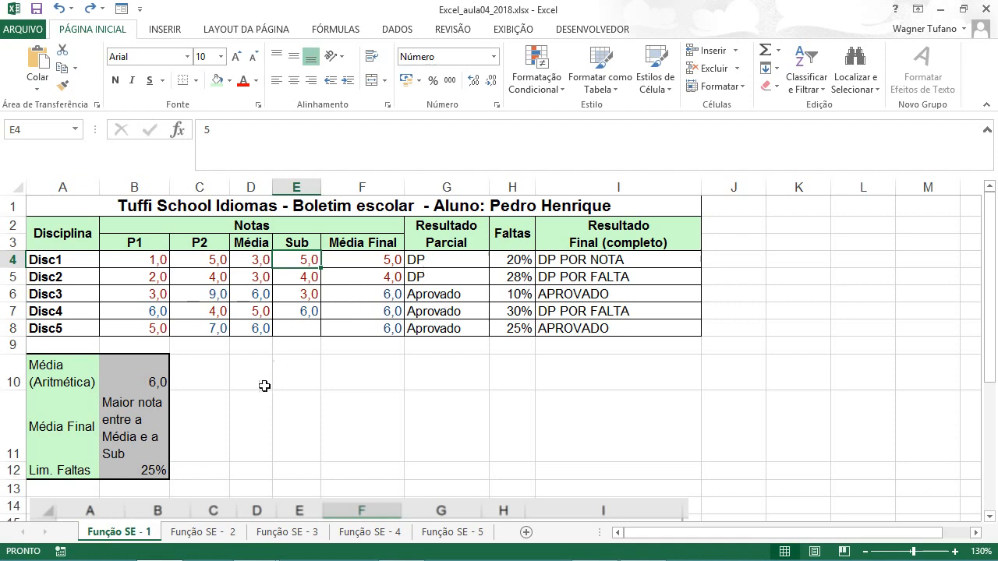
Examine the Preço alta + tx embarque column and the AutoSum functions on sheet Função SE - 2, and return to Função SE - 1
click(199, 533)
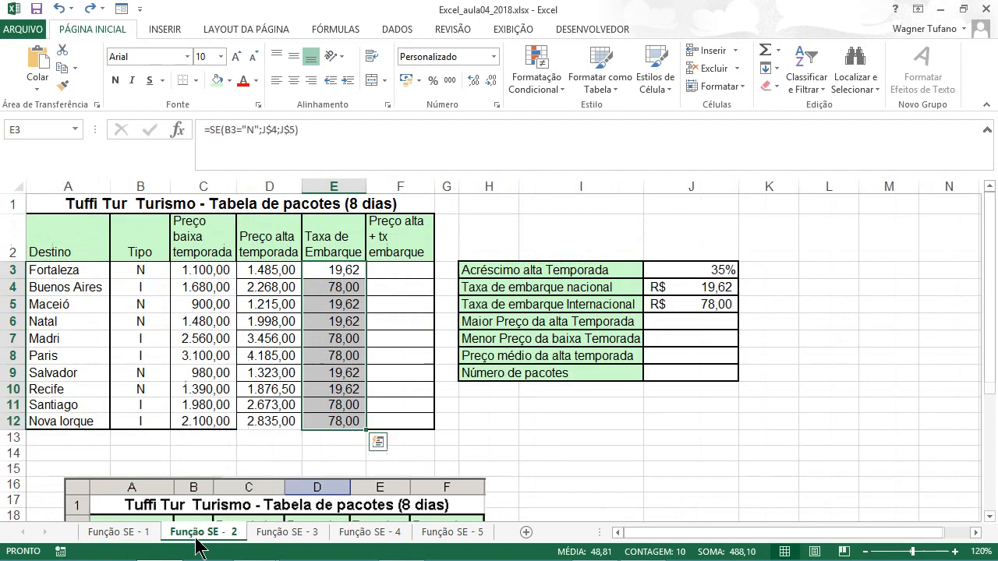
click(407, 269)
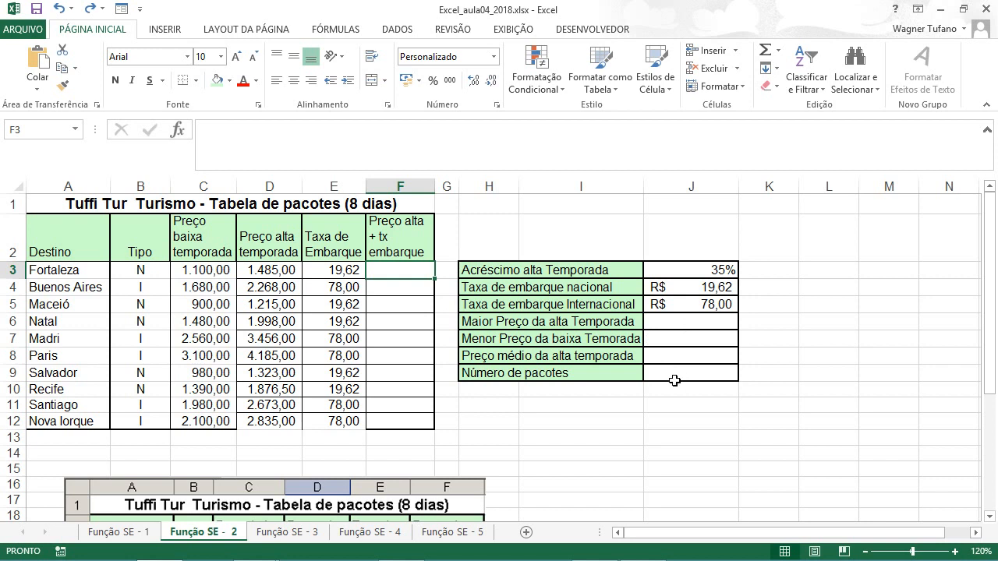
click(778, 50)
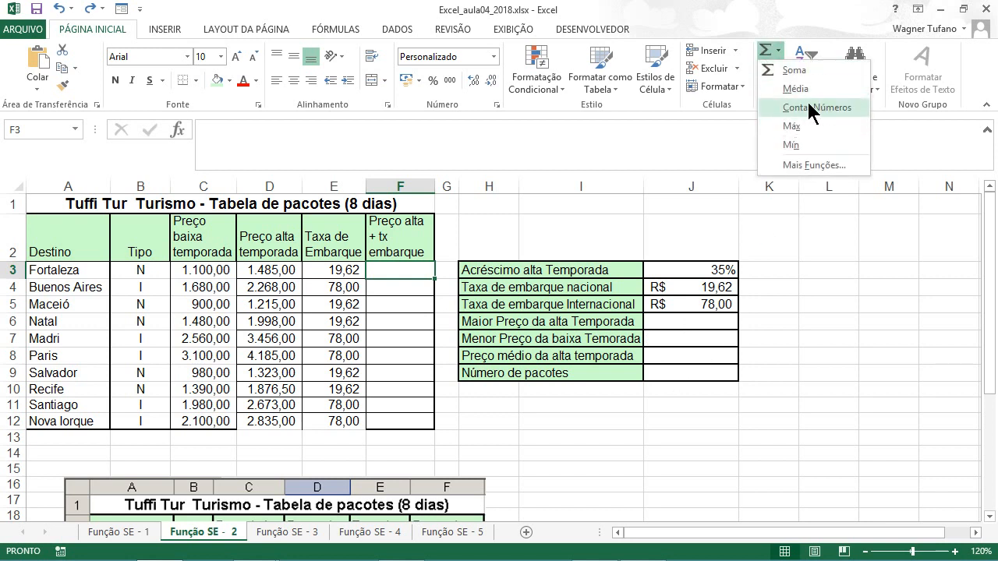
click(824, 348)
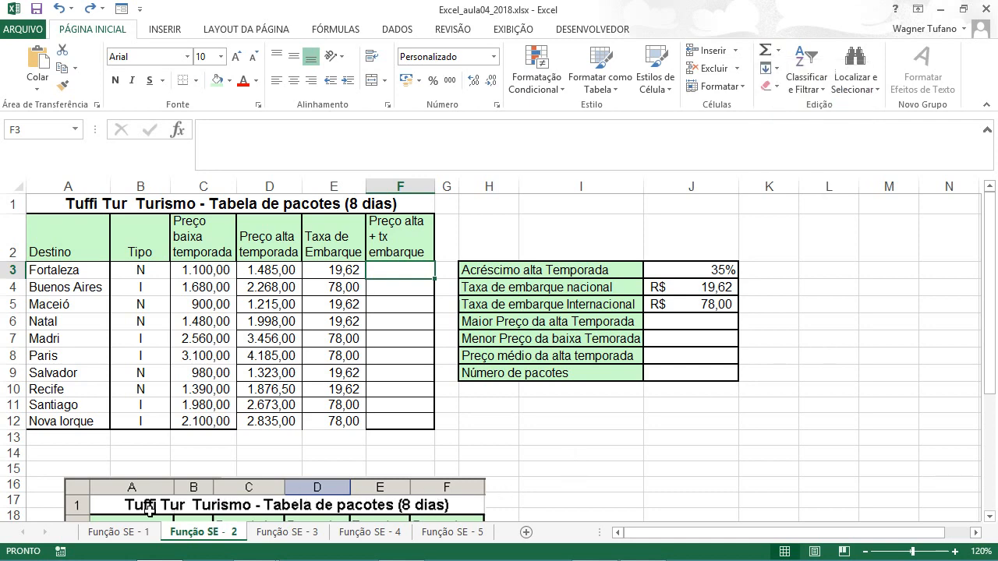
click(109, 533)
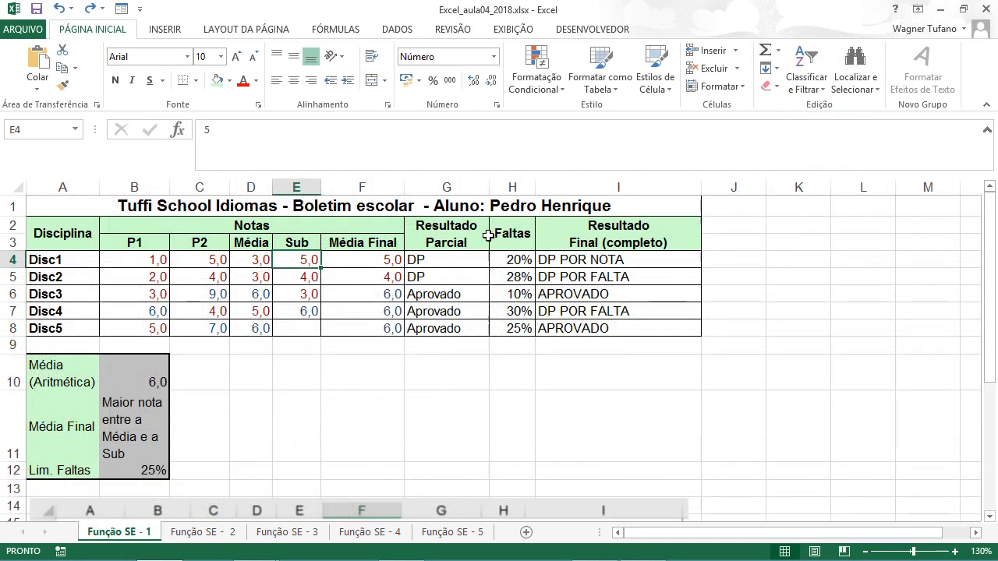